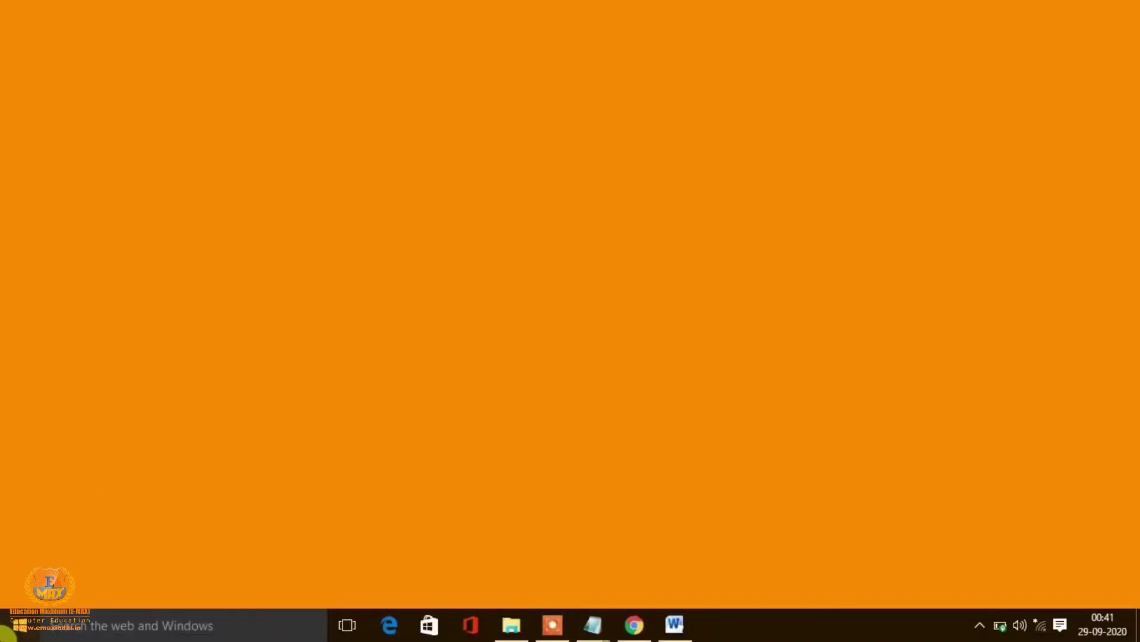
# - Browse the installed apps to the Microsoft Office group, look through its programs, and close the list
pyautogui.click(14, 625)
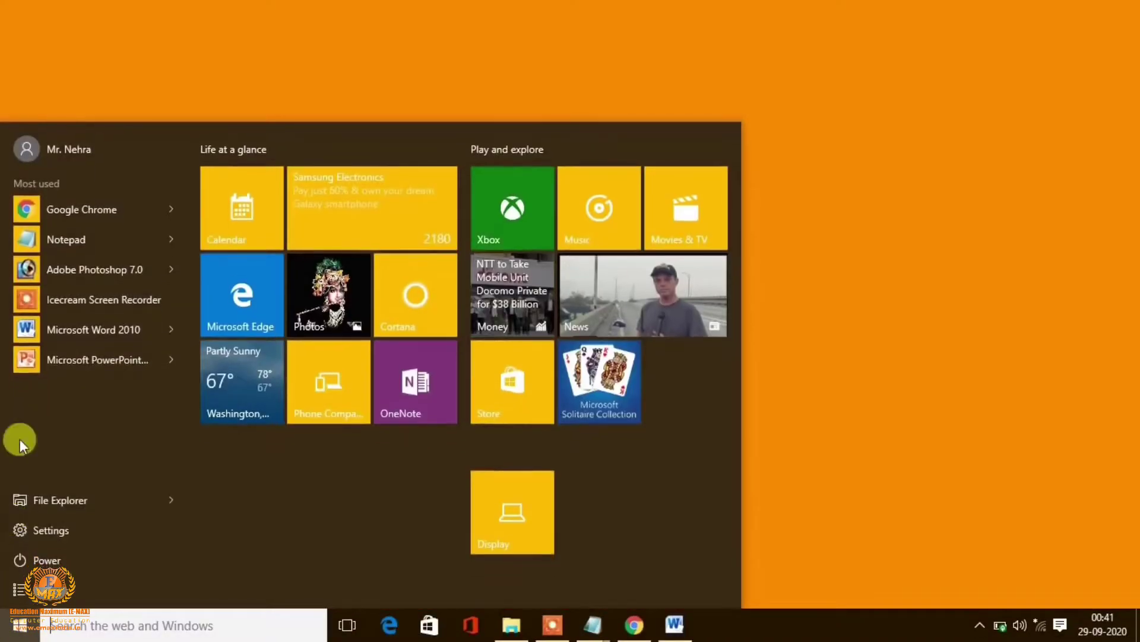
pyautogui.click(96, 584)
pyautogui.scroll(-10, 117, 398)
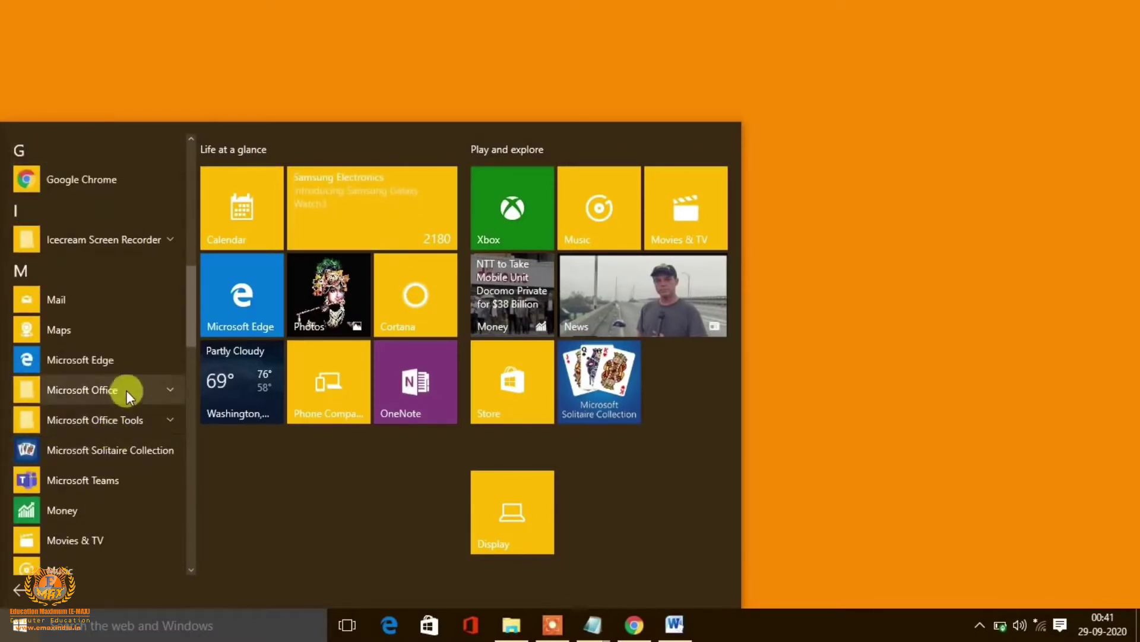
pyautogui.click(126, 390)
pyautogui.scroll(-2, 127, 390)
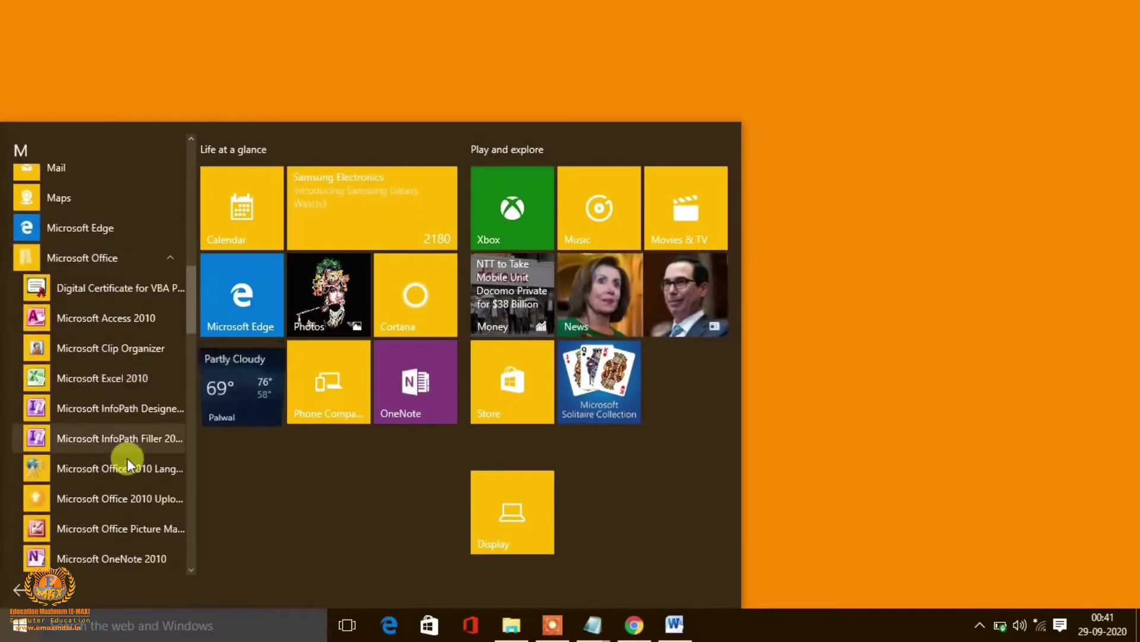
pyautogui.scroll(-2, 122, 385)
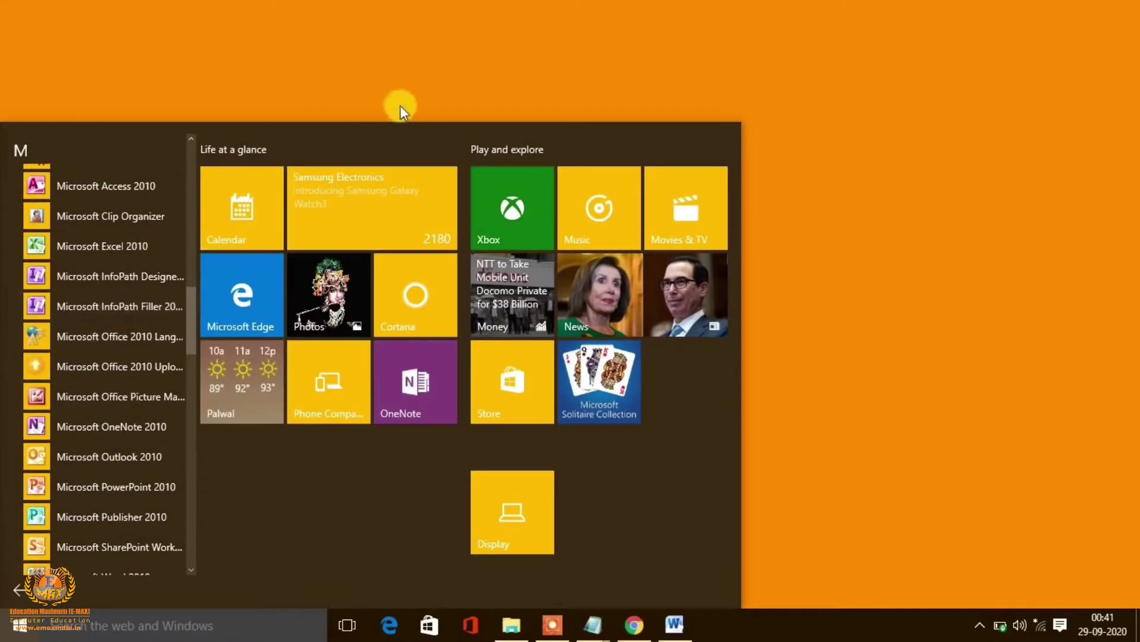
pyautogui.click(419, 73)
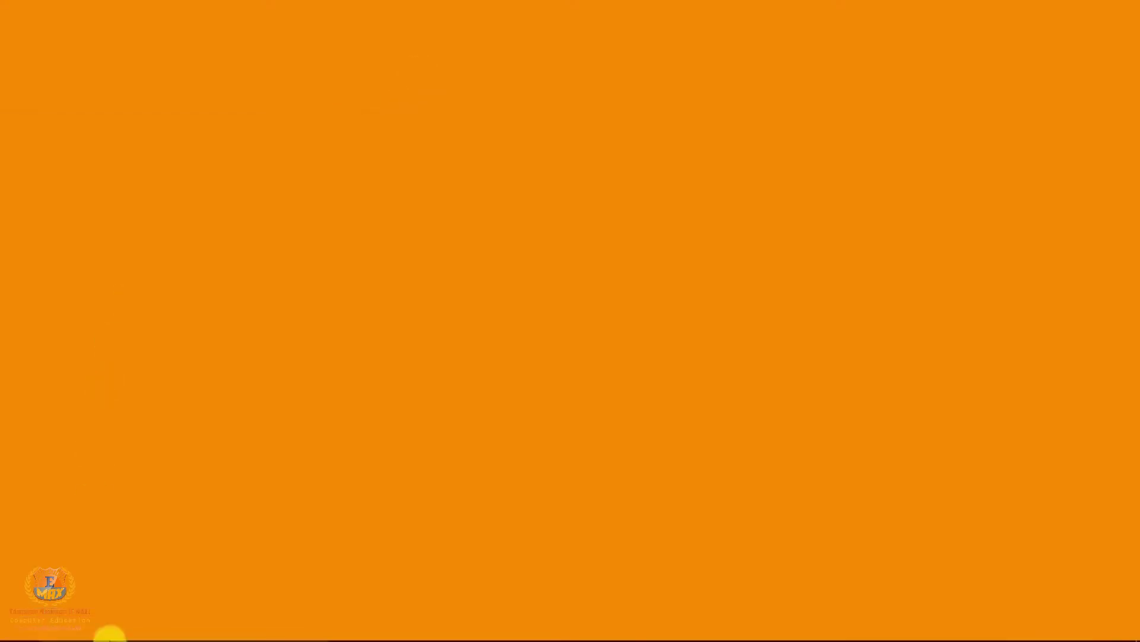
# - Search Windows for "power" to find the PowerPoint apps, and dismiss the search
pyautogui.click(135, 614)
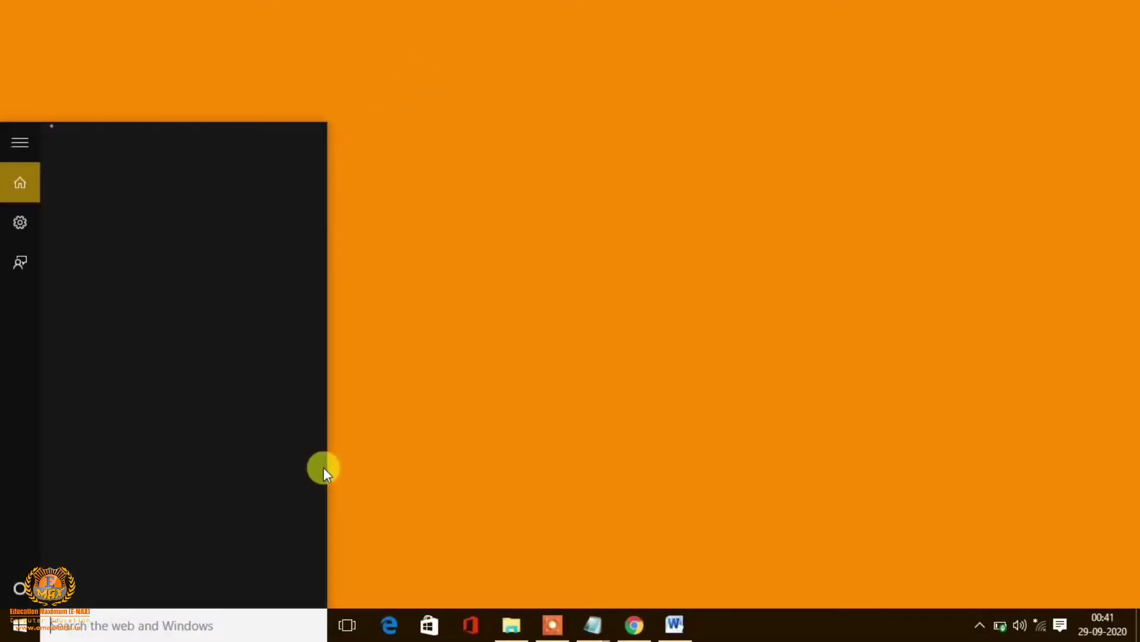
pyautogui.write('power')
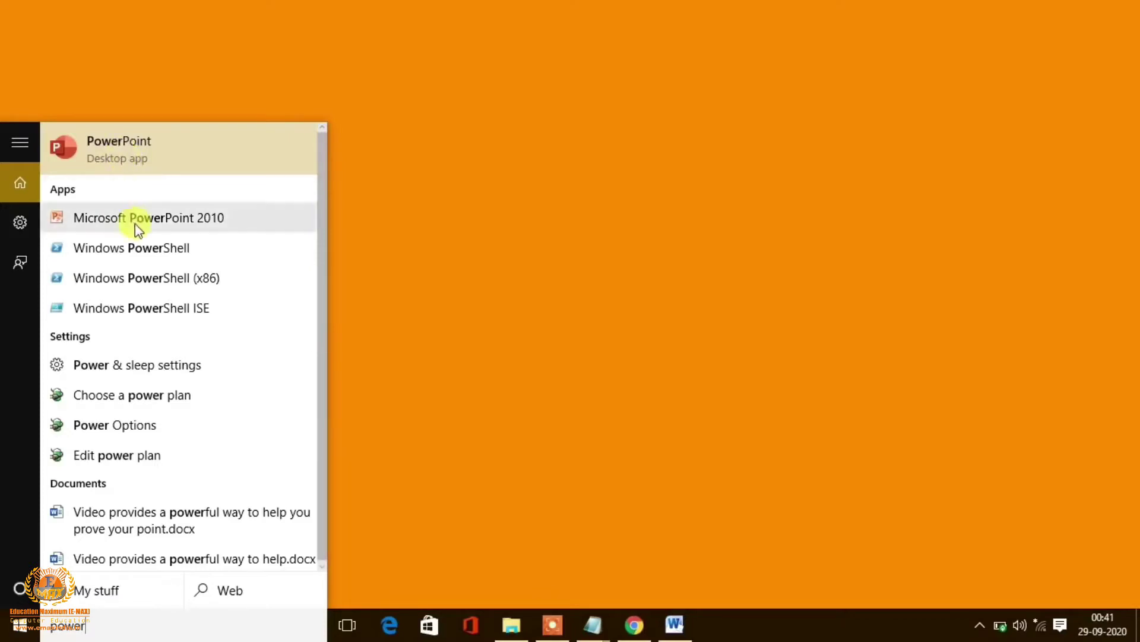
pyautogui.click(423, 268)
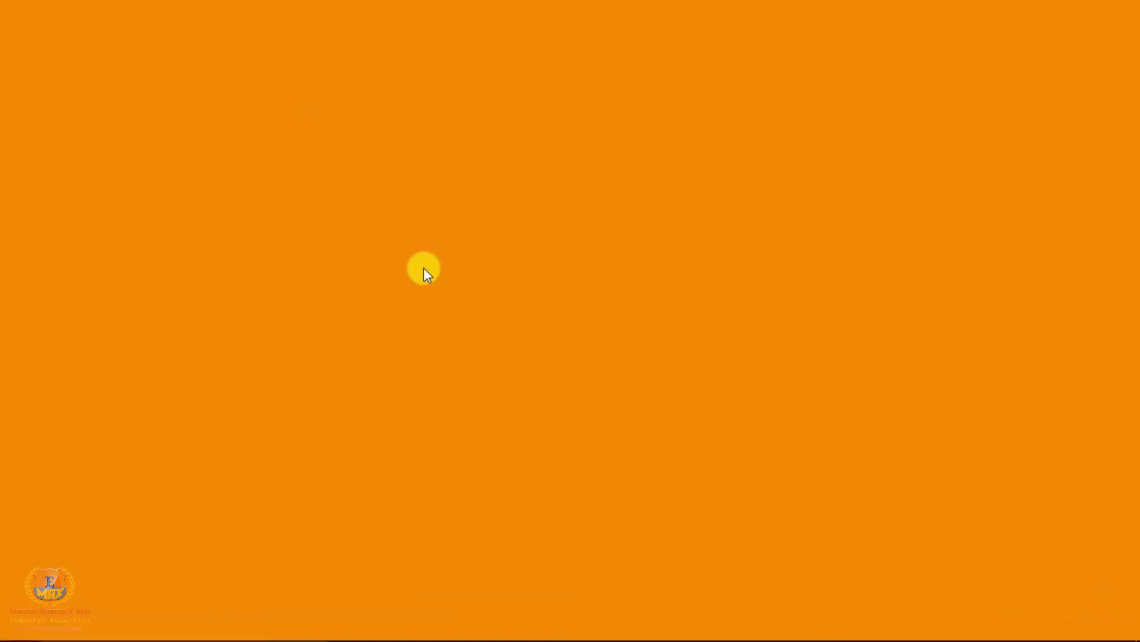
# - Launch PowerPoint through the Windows Run dialog with the command powerpnt, and close the program
pyautogui.press('super+r')
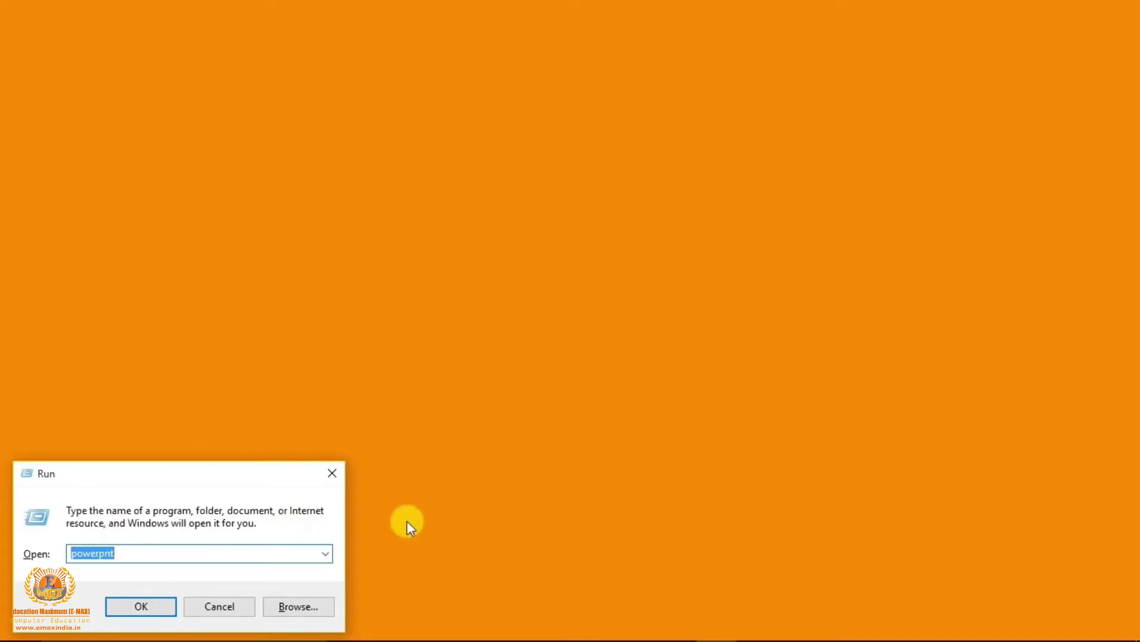
pyautogui.click(218, 553)
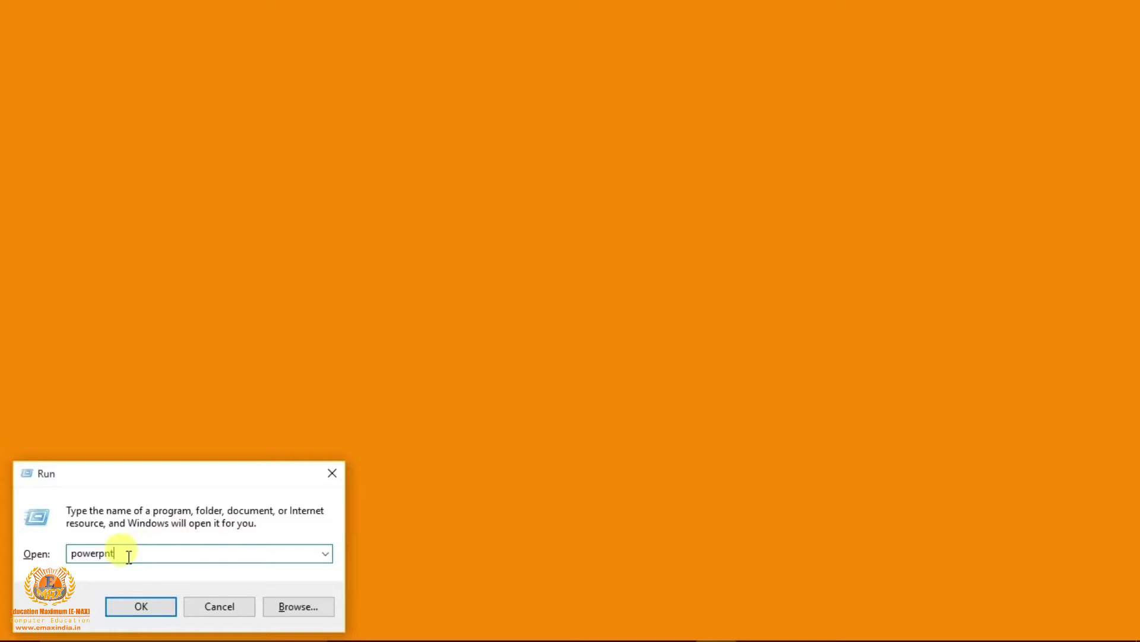
pyautogui.press('Return')
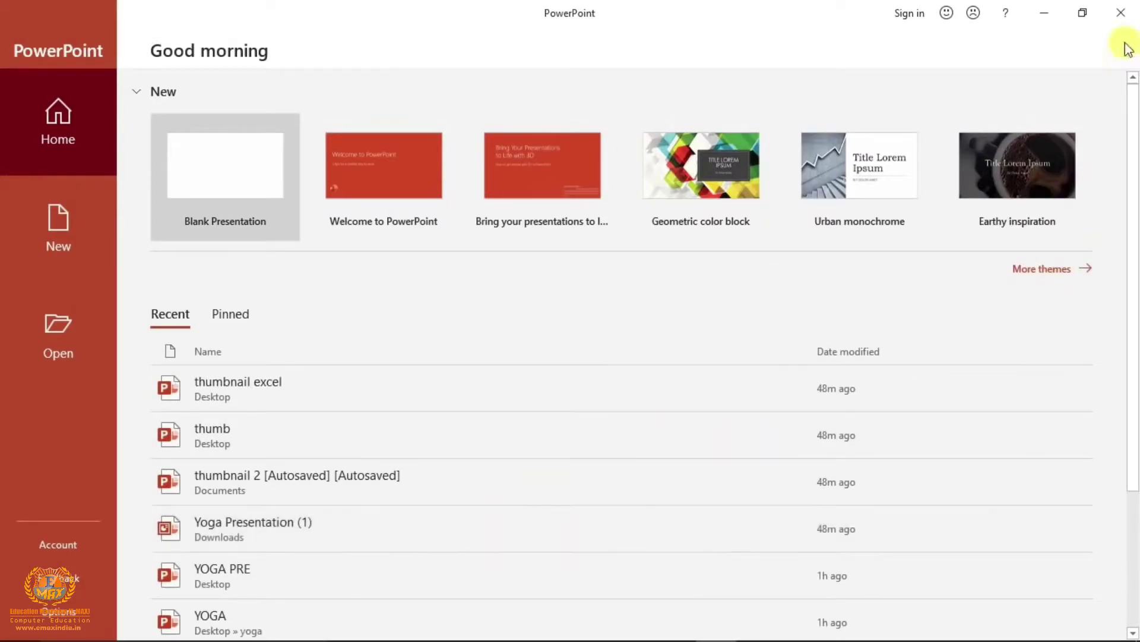
pyautogui.click(1109, 13)
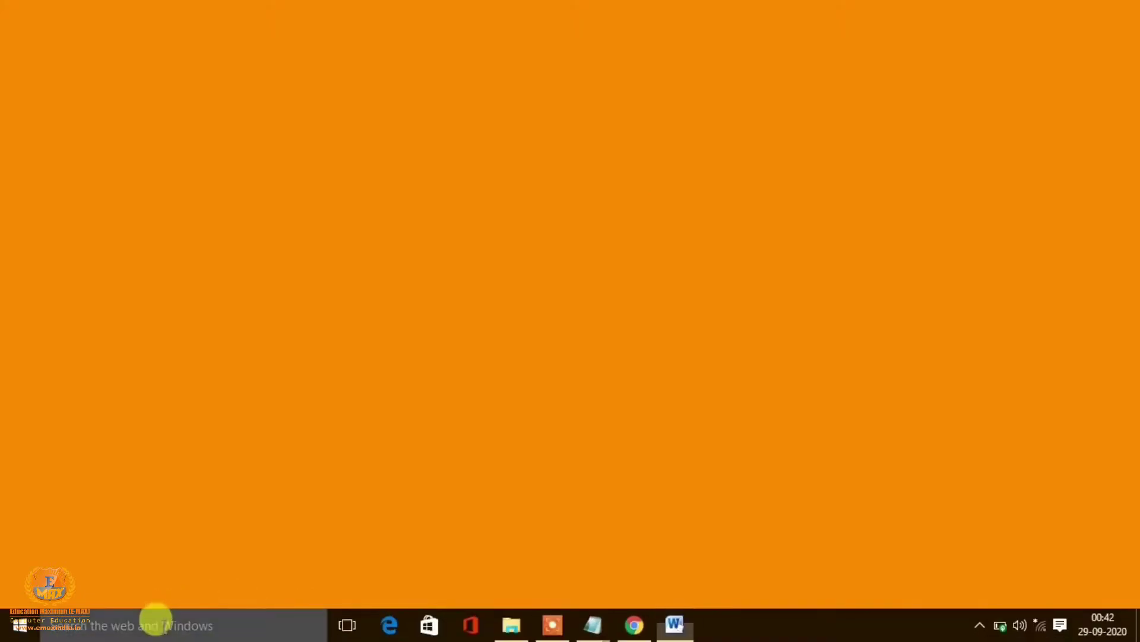
# - Search Windows for "power" and open the file location of the PowerPoint desktop app
pyautogui.click(166, 630)
pyautogui.write('power')
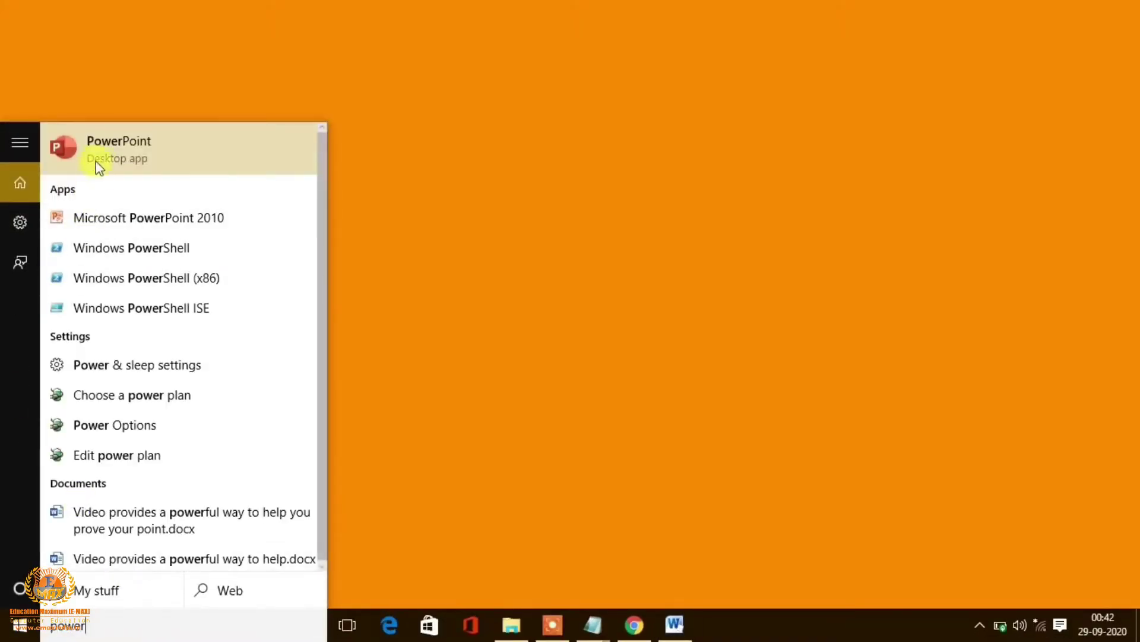
pyautogui.rightClick(106, 145)
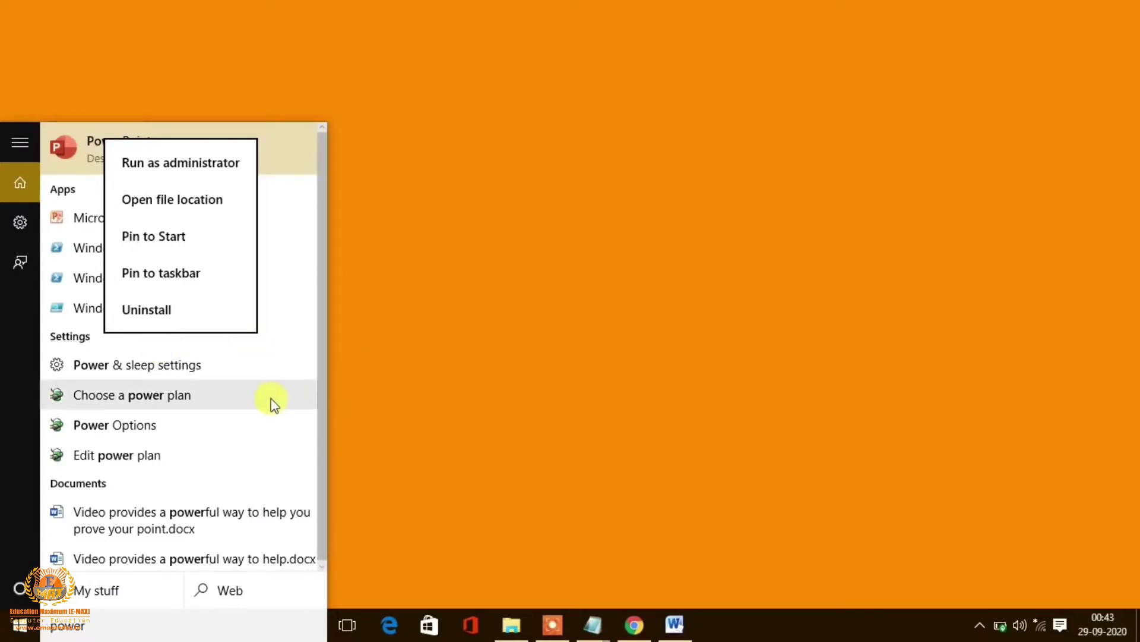
pyautogui.click(188, 196)
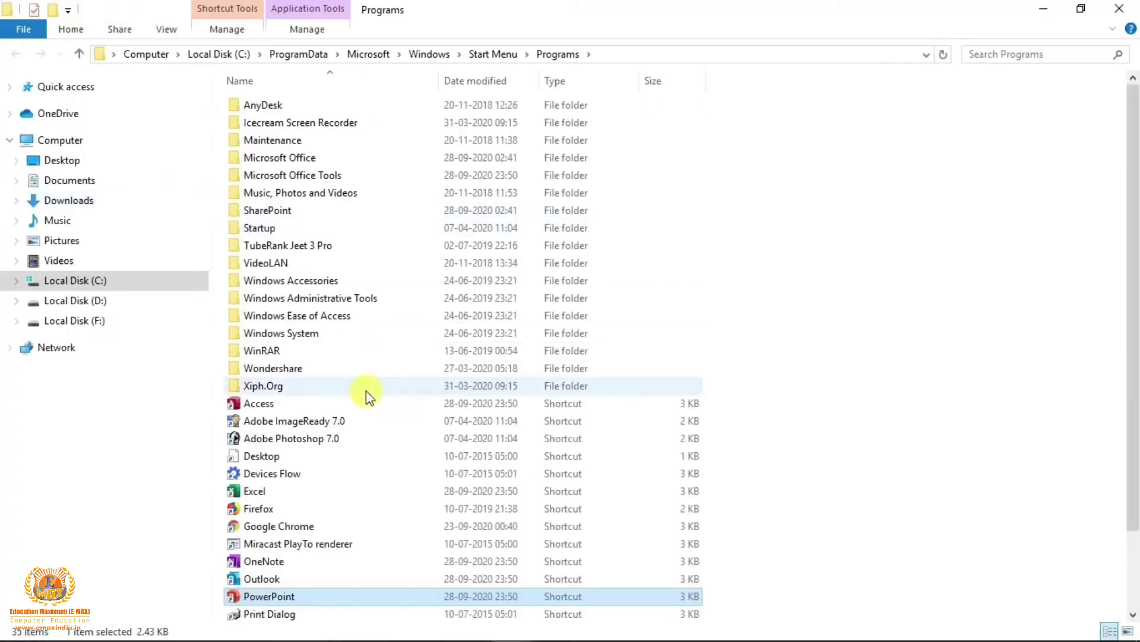
# - Assign Ctrl + Shift + P as the shortcut key in the PowerPoint shortcut's properties, and grant the administrator permission
pyautogui.scroll(-2, 368, 395)
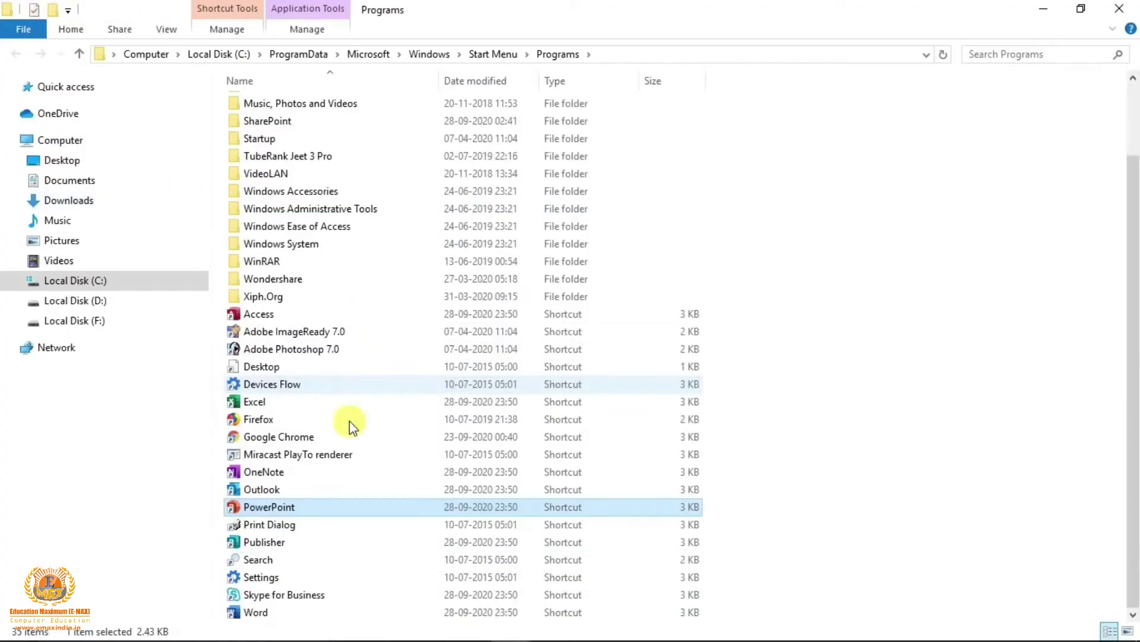
pyautogui.click(259, 507)
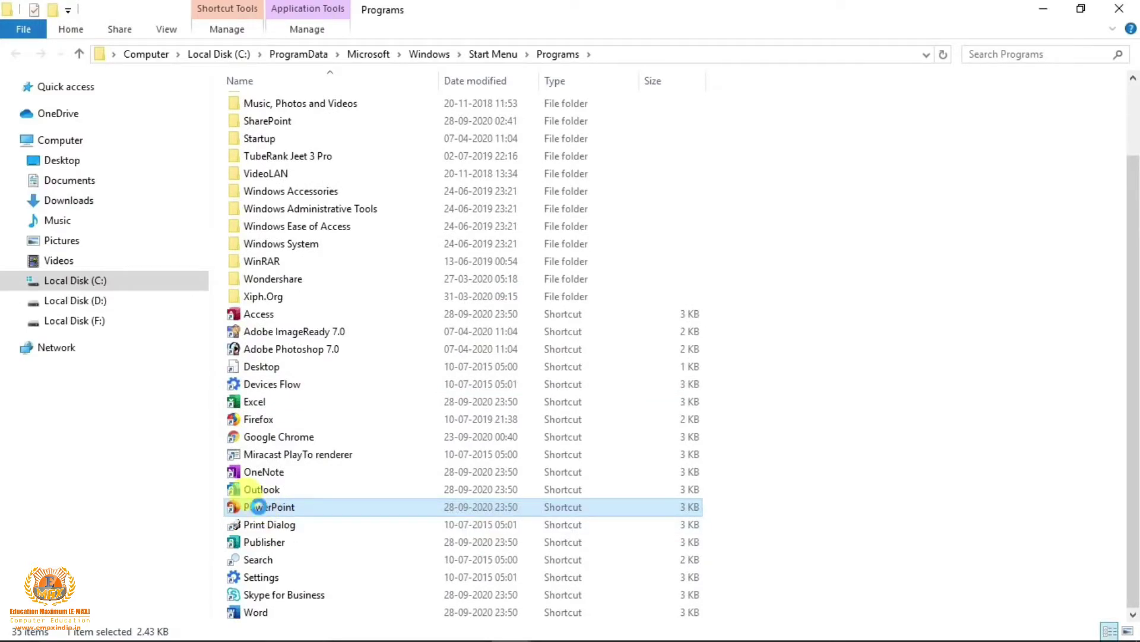
pyautogui.rightClick(259, 506)
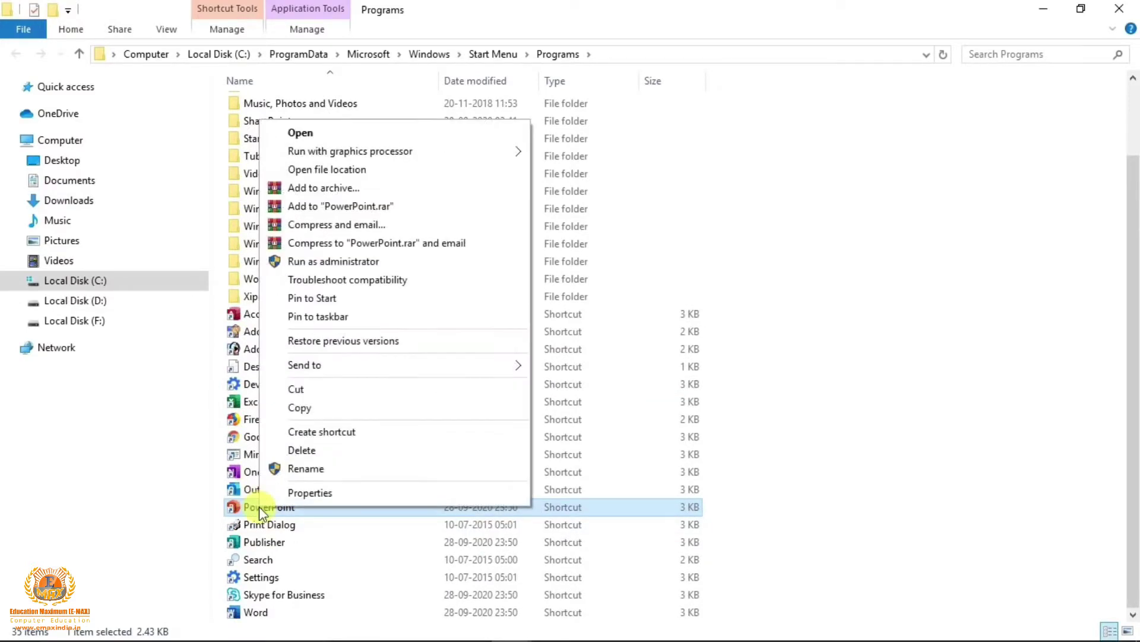
pyautogui.click(307, 492)
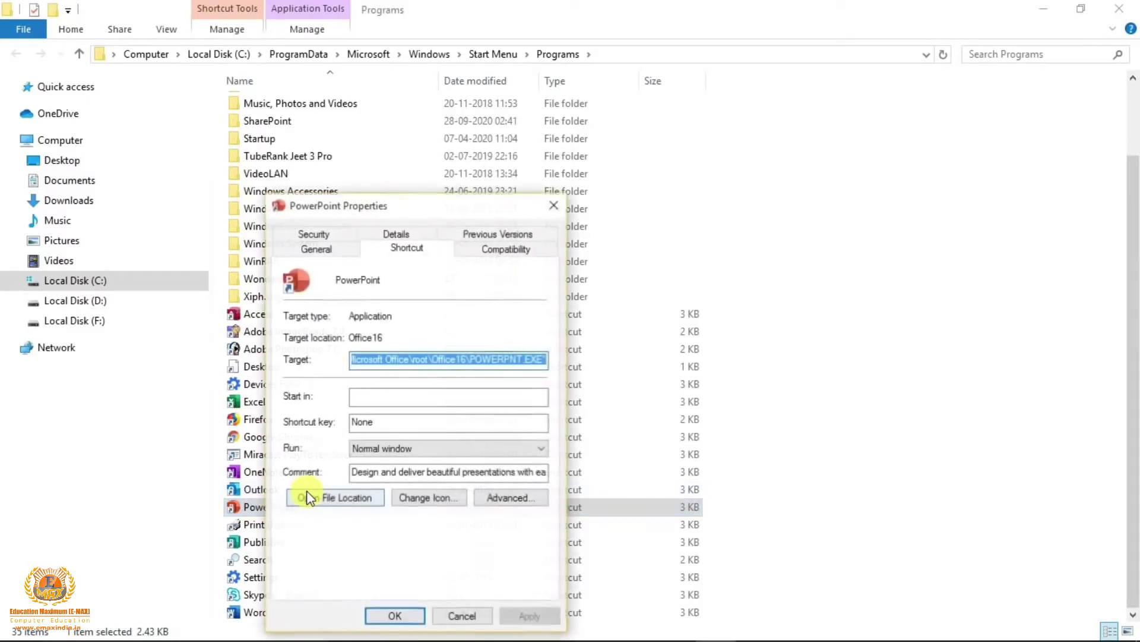
pyautogui.click(406, 246)
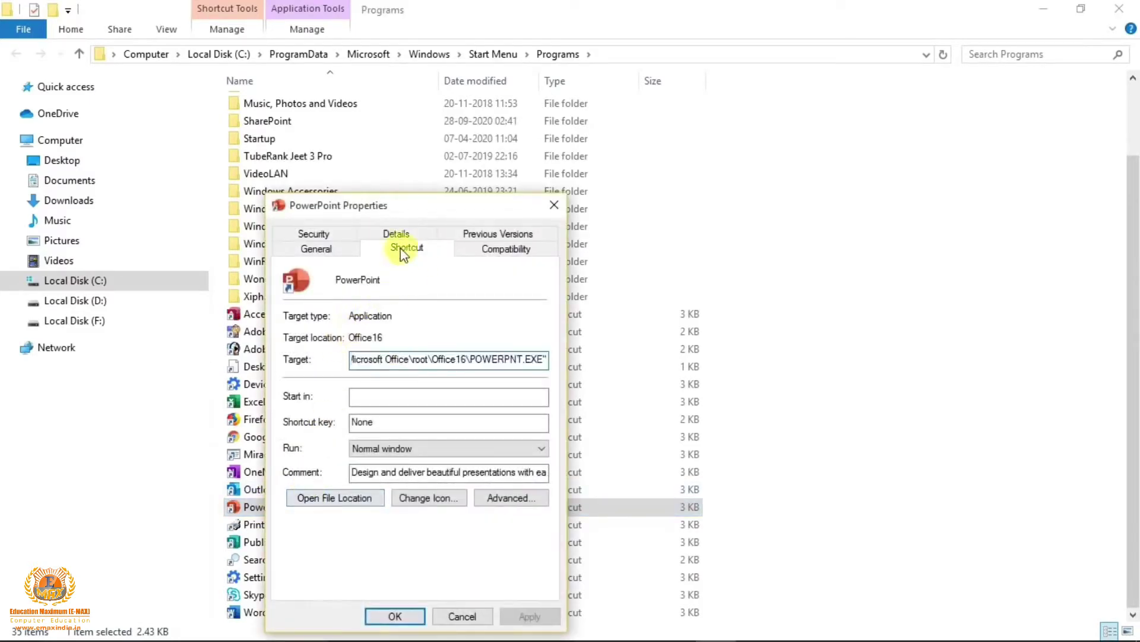
pyautogui.moveTo(416, 205); pyautogui.dragTo(476, 123)
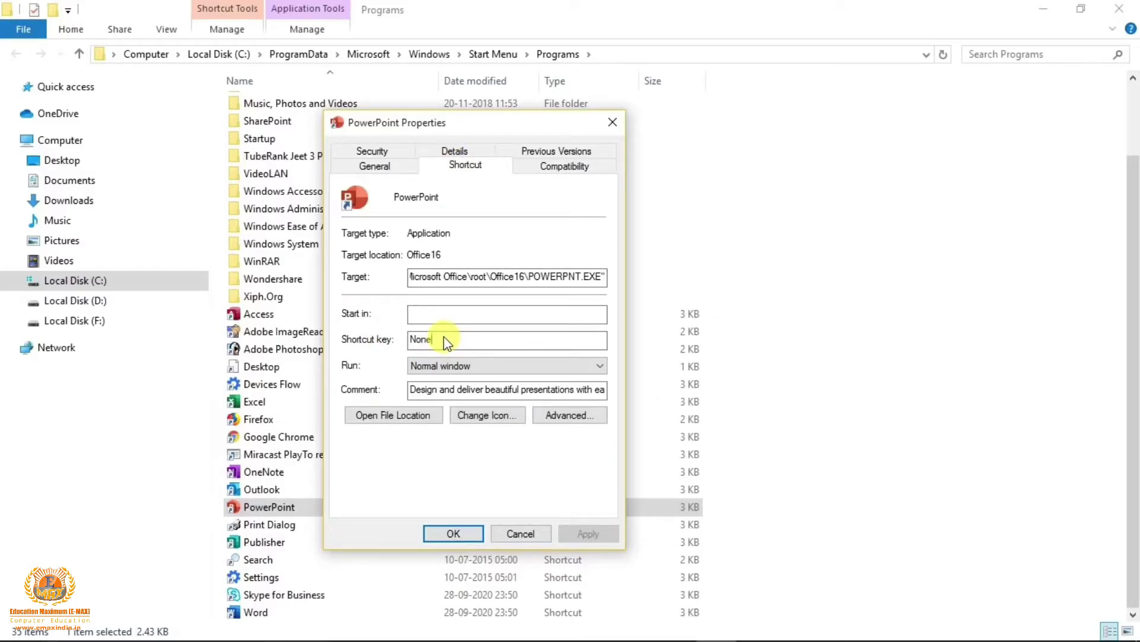
pyautogui.hotkey('ctrl', 'shift')
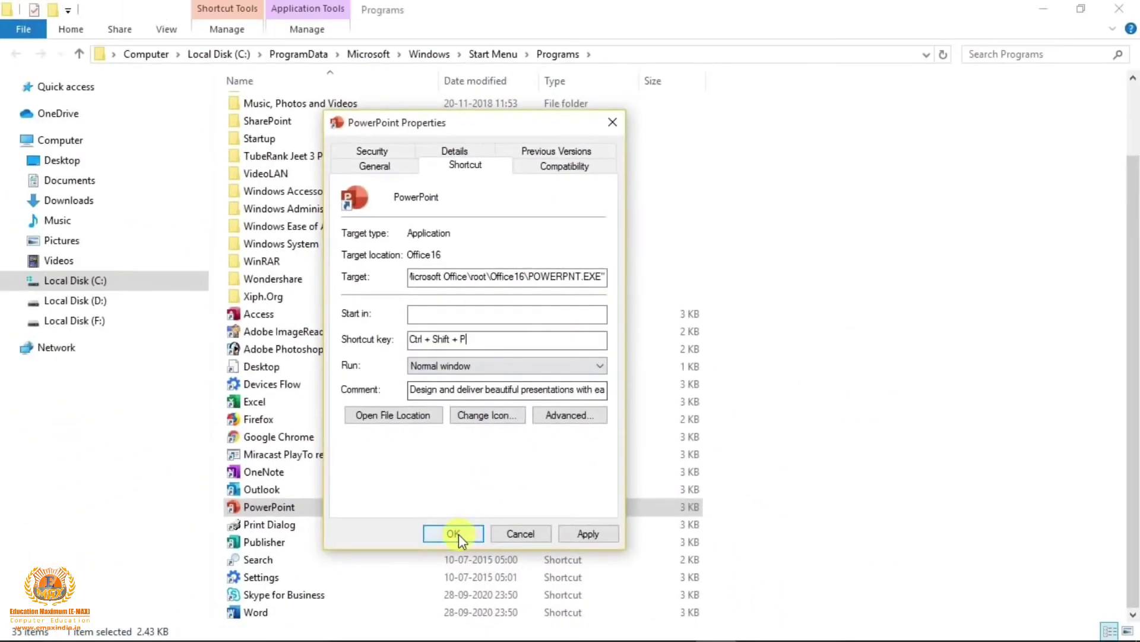
pyautogui.click(477, 641)
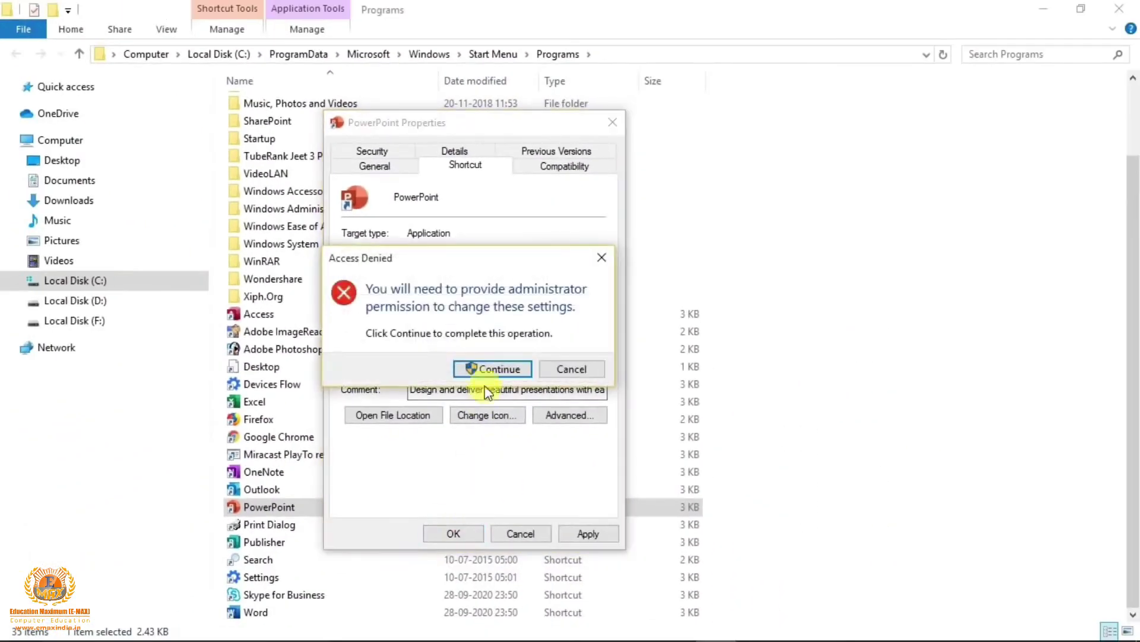
pyautogui.click(489, 370)
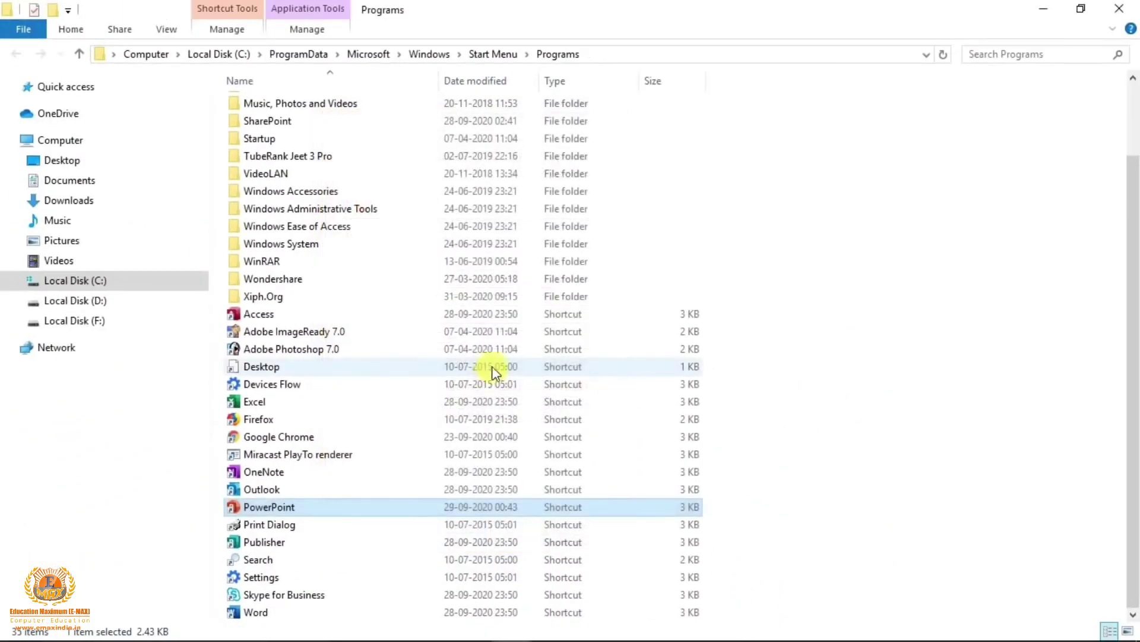
# - Launch PowerPoint with its assigned Ctrl + Shift + P shortcut and collapse the New template section on the start page
pyautogui.hotkey('ctrl', 'shift', 'p')
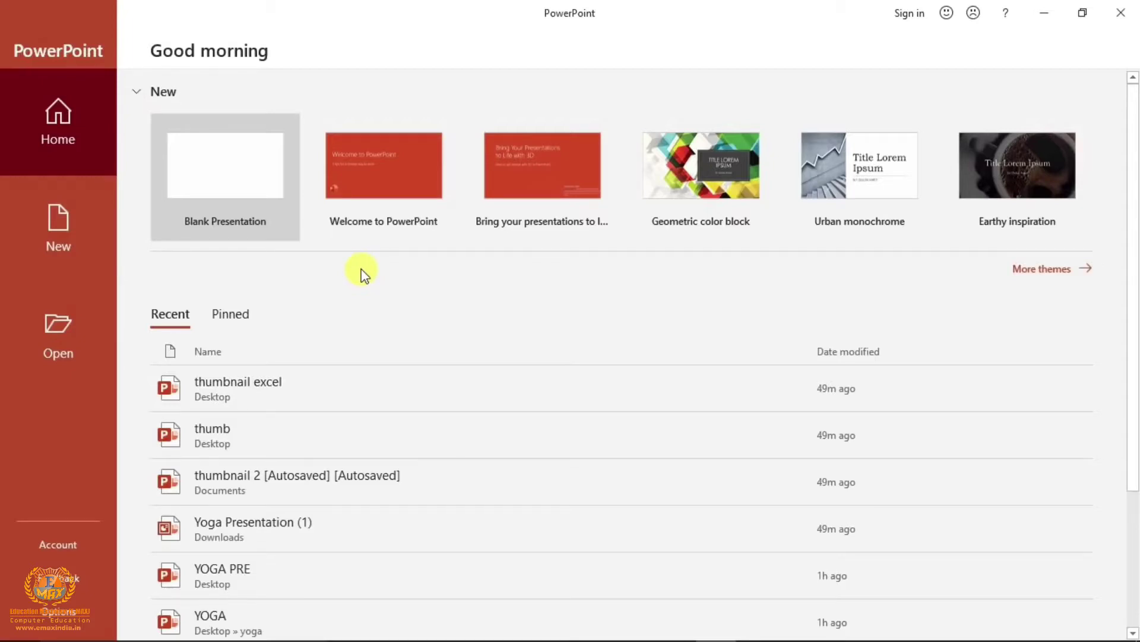
pyautogui.click(135, 92)
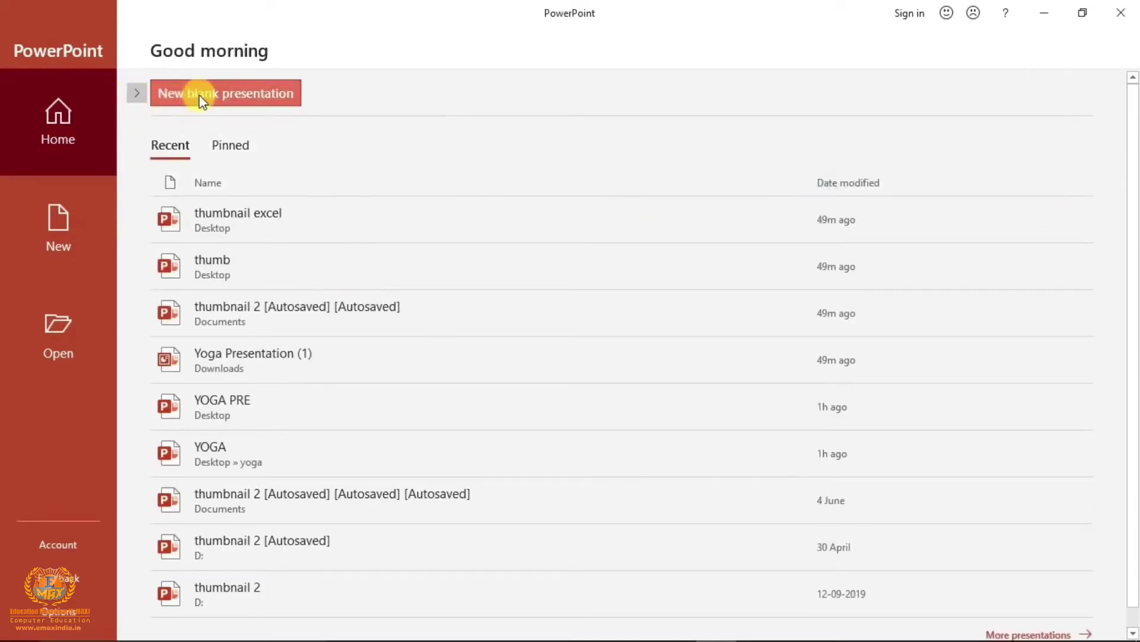
pyautogui.click(137, 93)
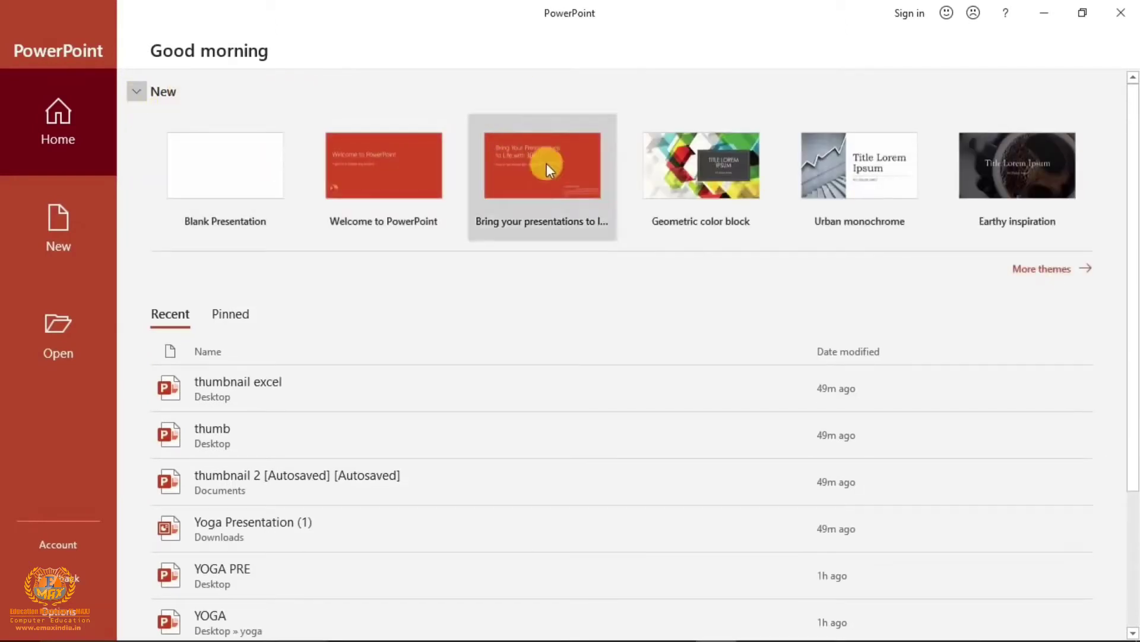
pyautogui.click(139, 90)
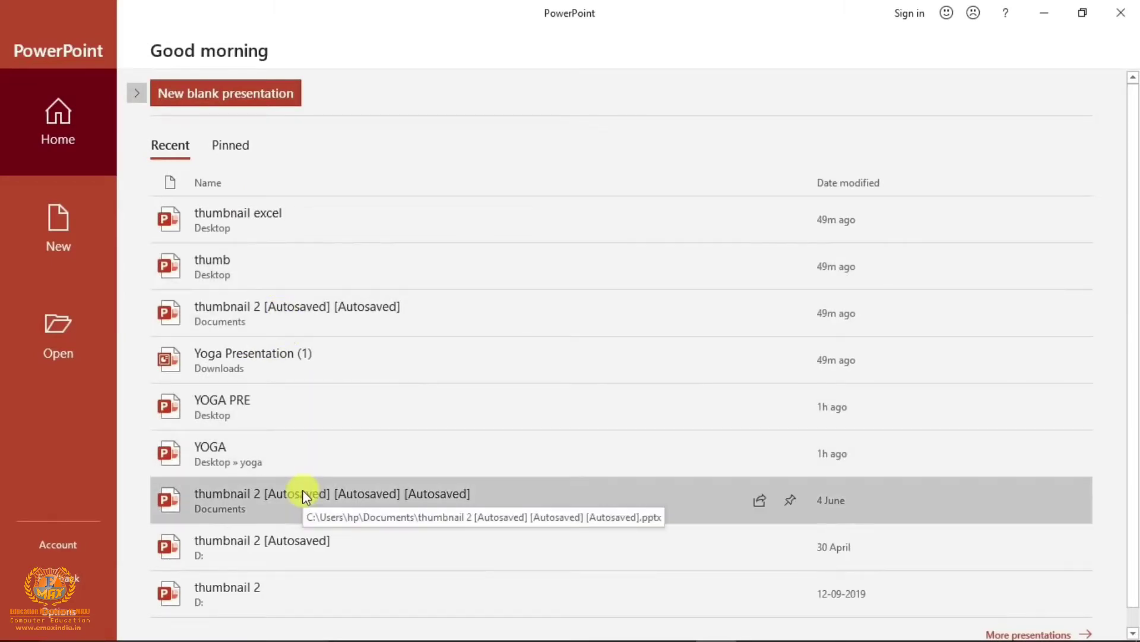
# - Examine the recent and pinned presentation lists on the start page, ending on the recent files
pyautogui.scroll(-1, 276, 327)
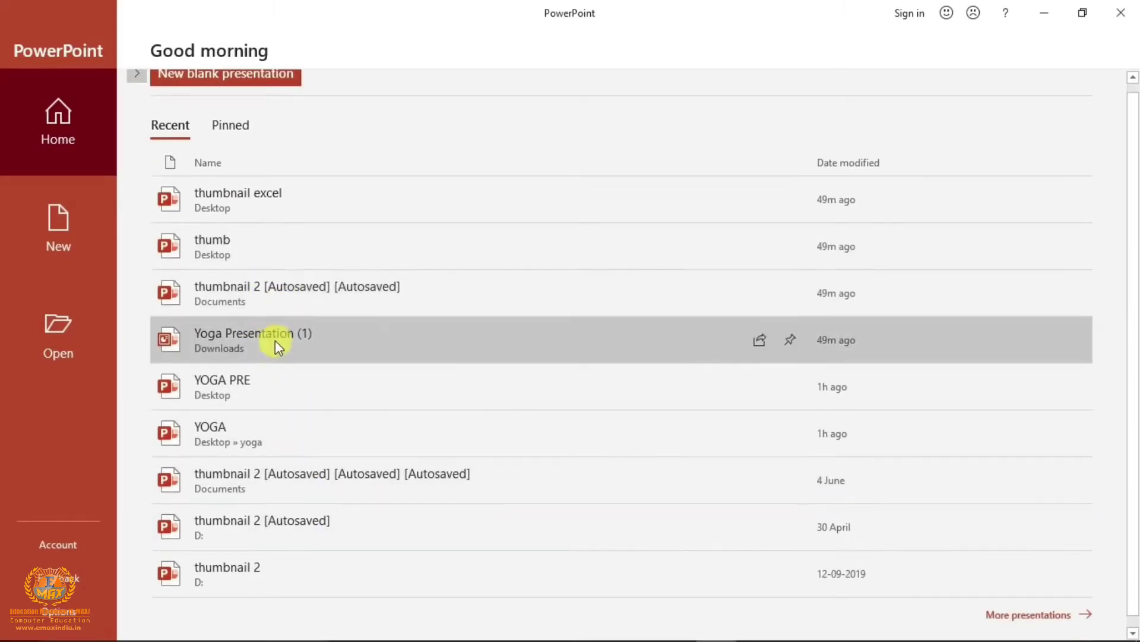
pyautogui.scroll(1, 291, 392)
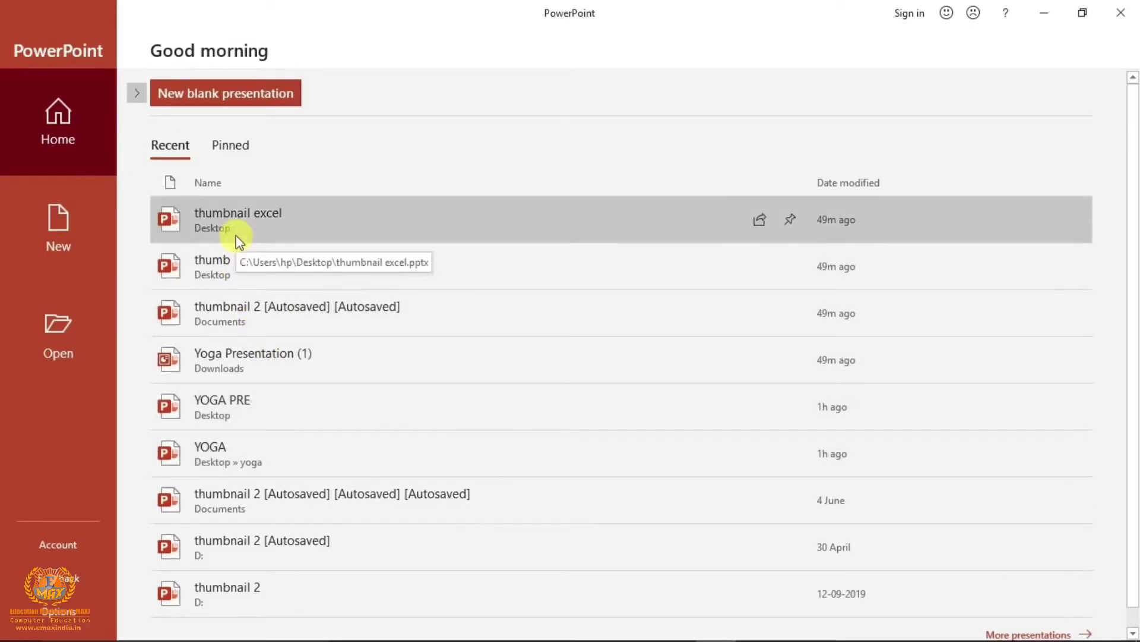
pyautogui.click(230, 146)
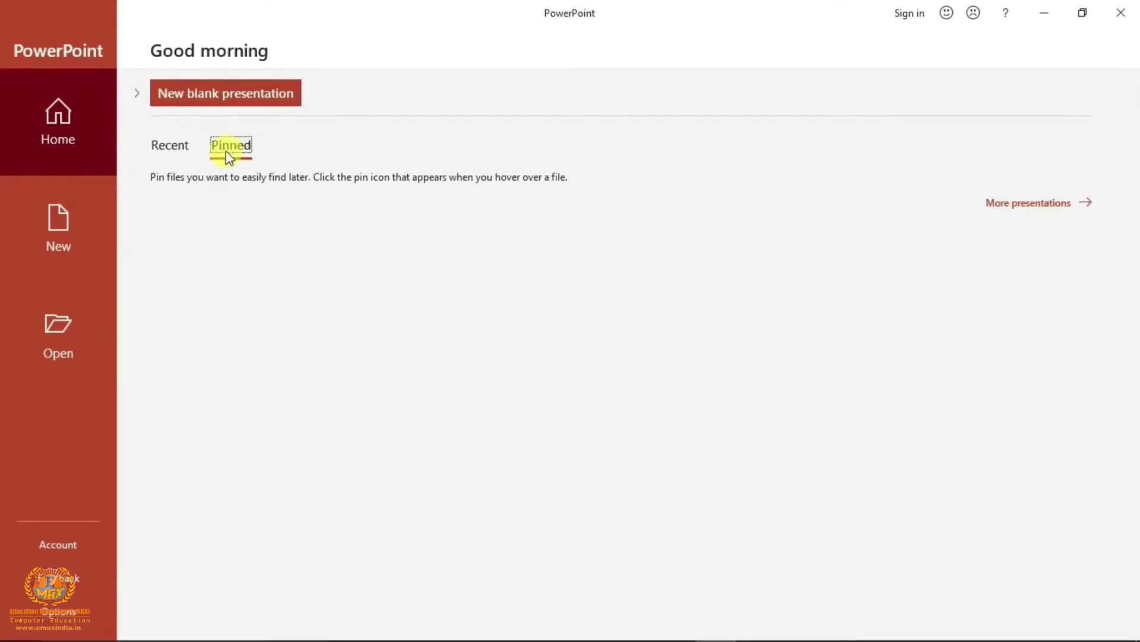
pyautogui.click(164, 152)
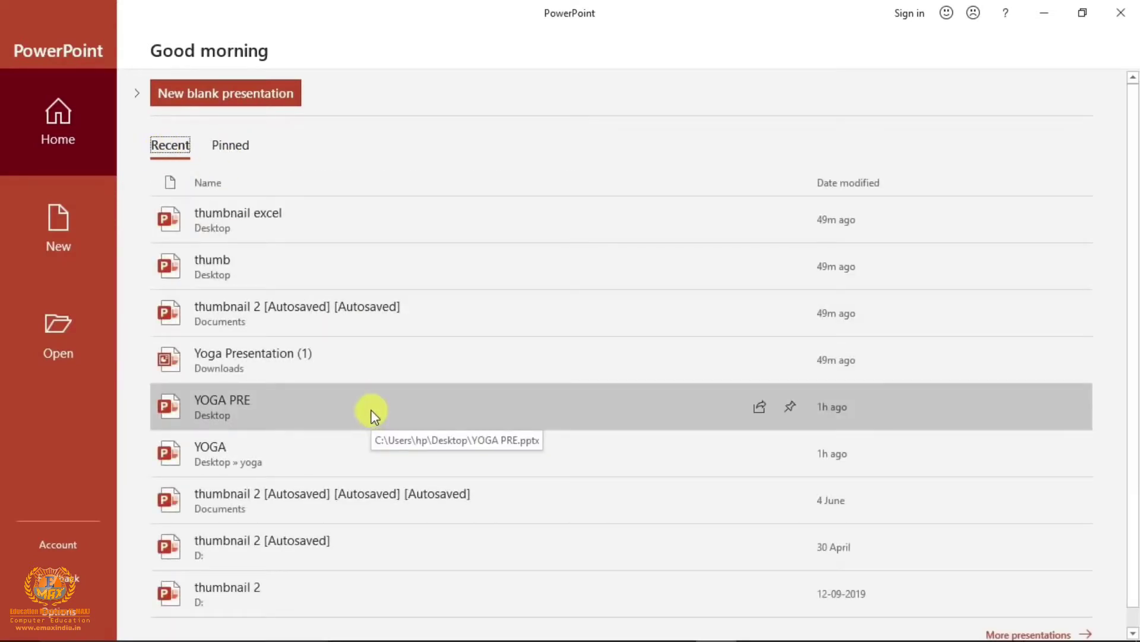
pyautogui.scroll(-1, 351, 340)
pyautogui.scroll(1, 341, 366)
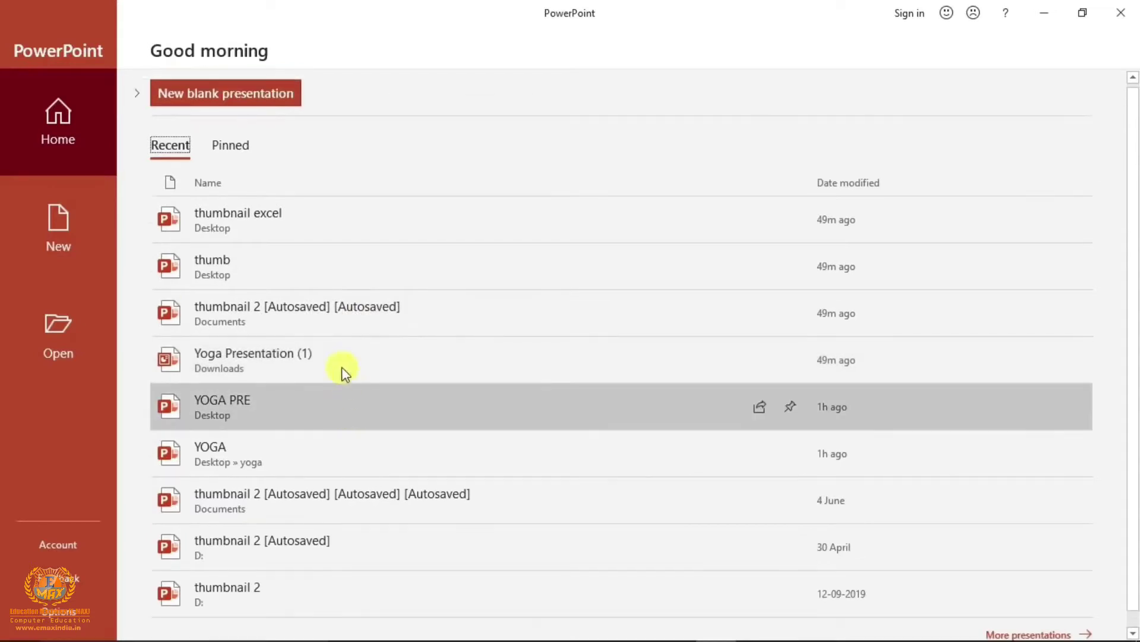
pyautogui.scroll(-1, 338, 366)
pyautogui.scroll(1, 338, 365)
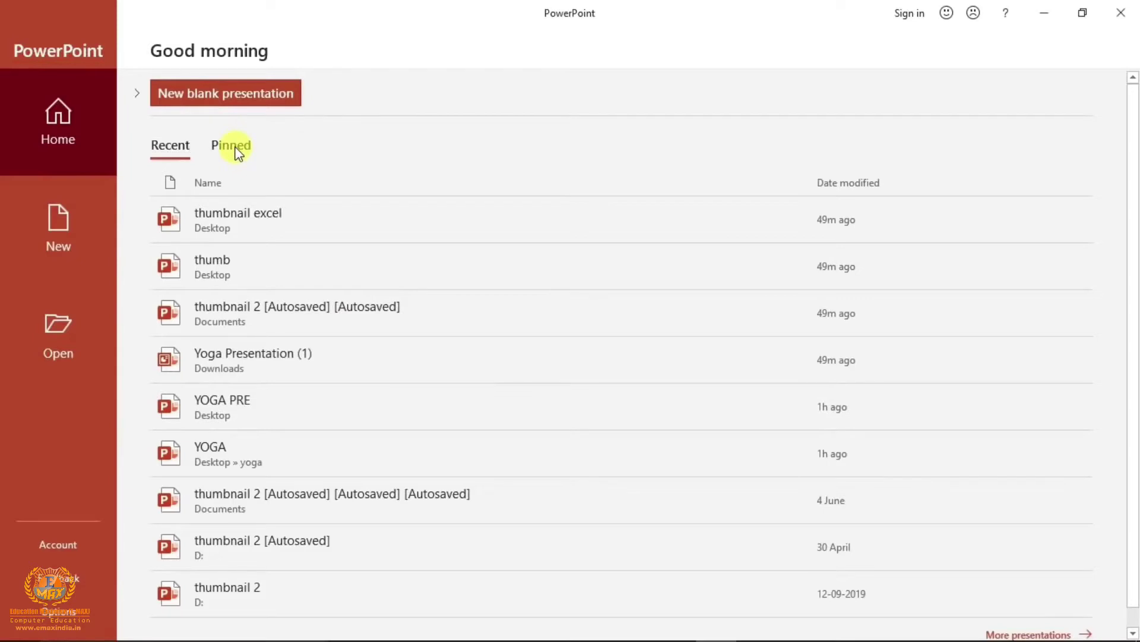
pyautogui.click(237, 150)
pyautogui.click(176, 148)
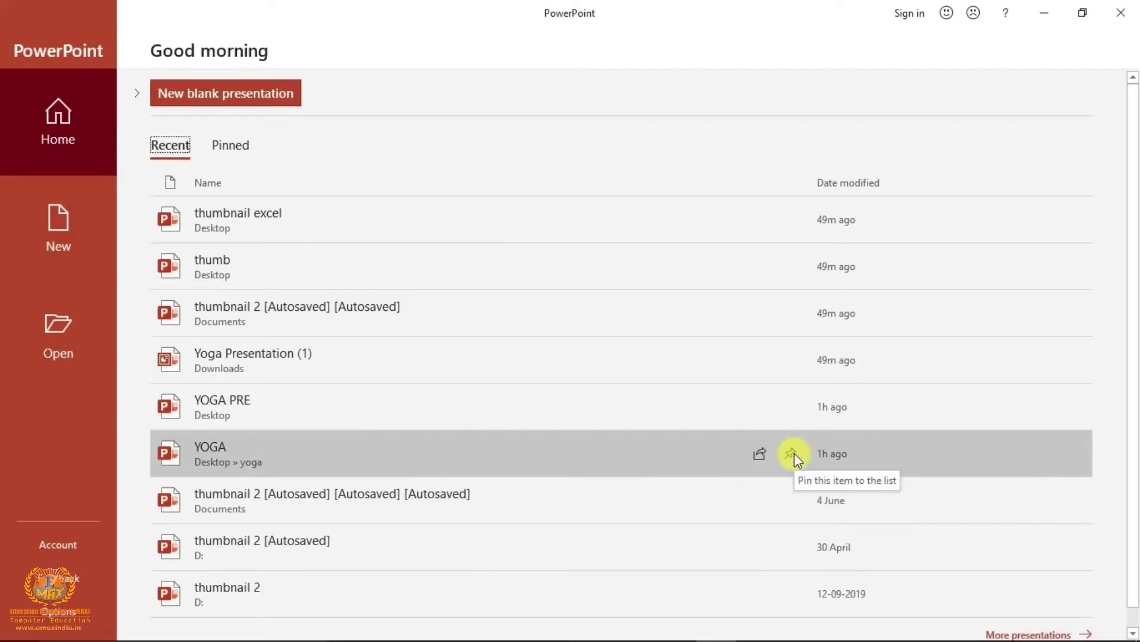
# - Pin the YOGA presentation to the list and check it against both the recent and pinned lists
pyautogui.click(791, 457)
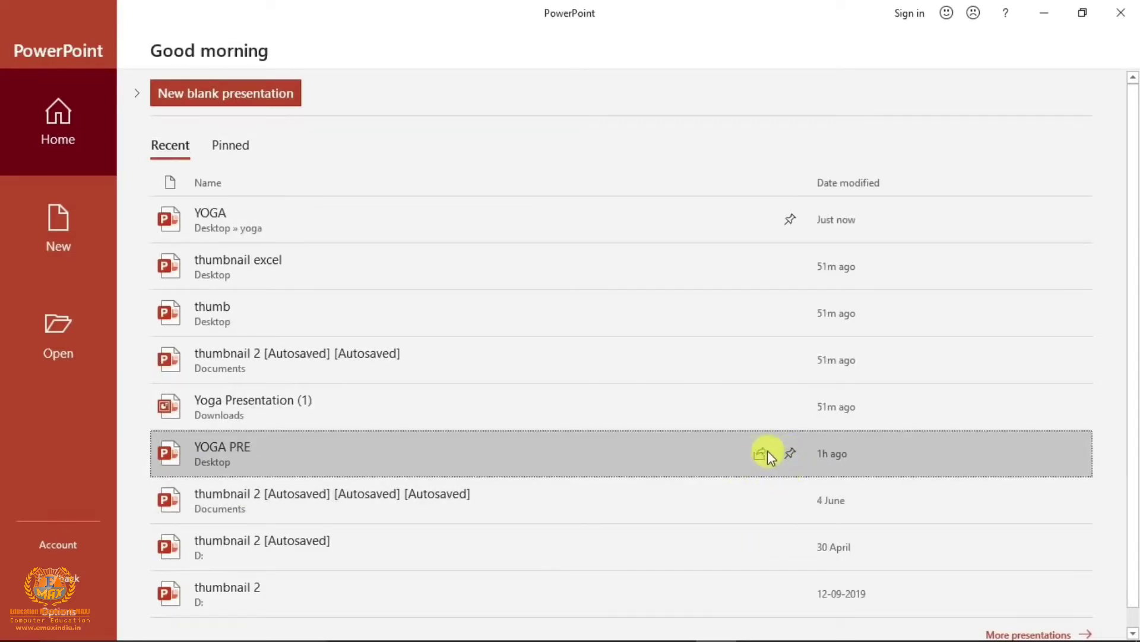
pyautogui.click(232, 144)
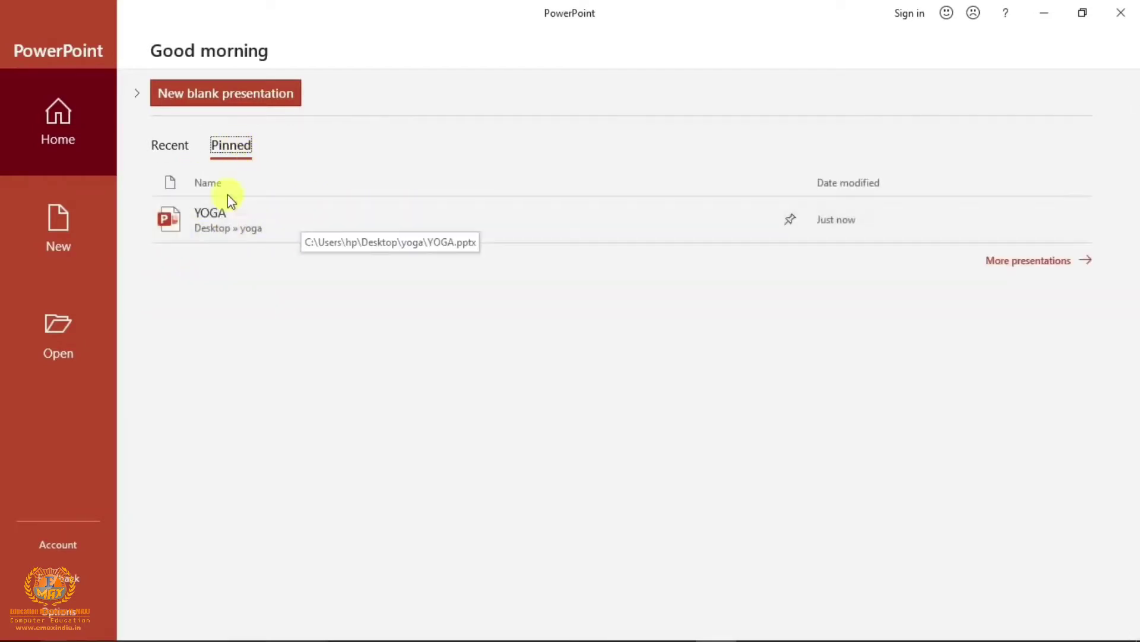
pyautogui.click(179, 149)
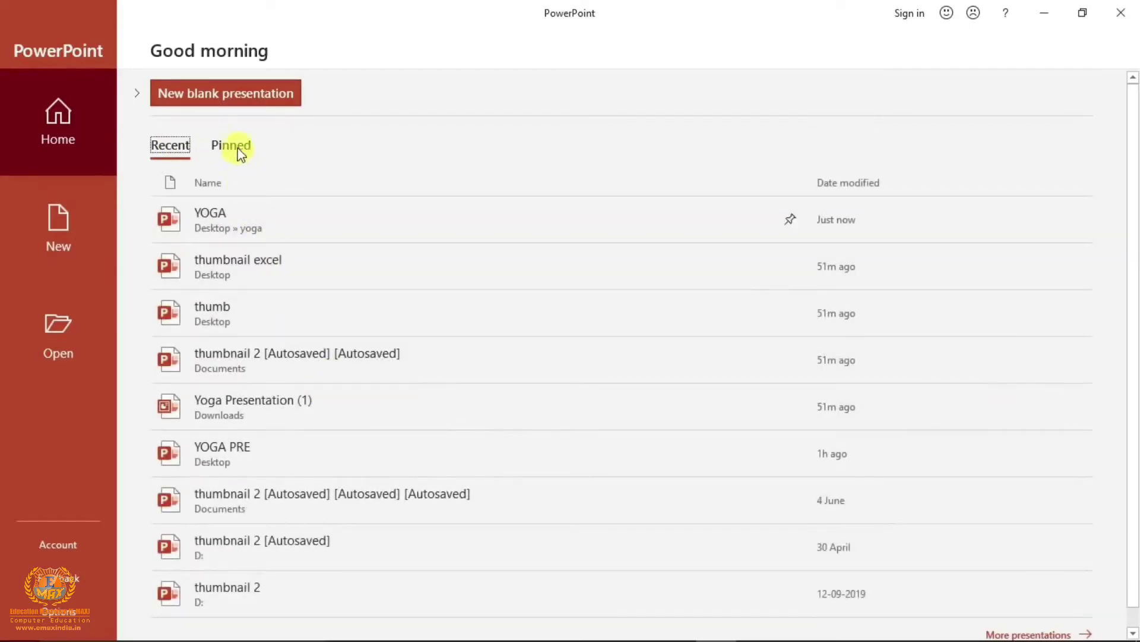
pyautogui.click(234, 149)
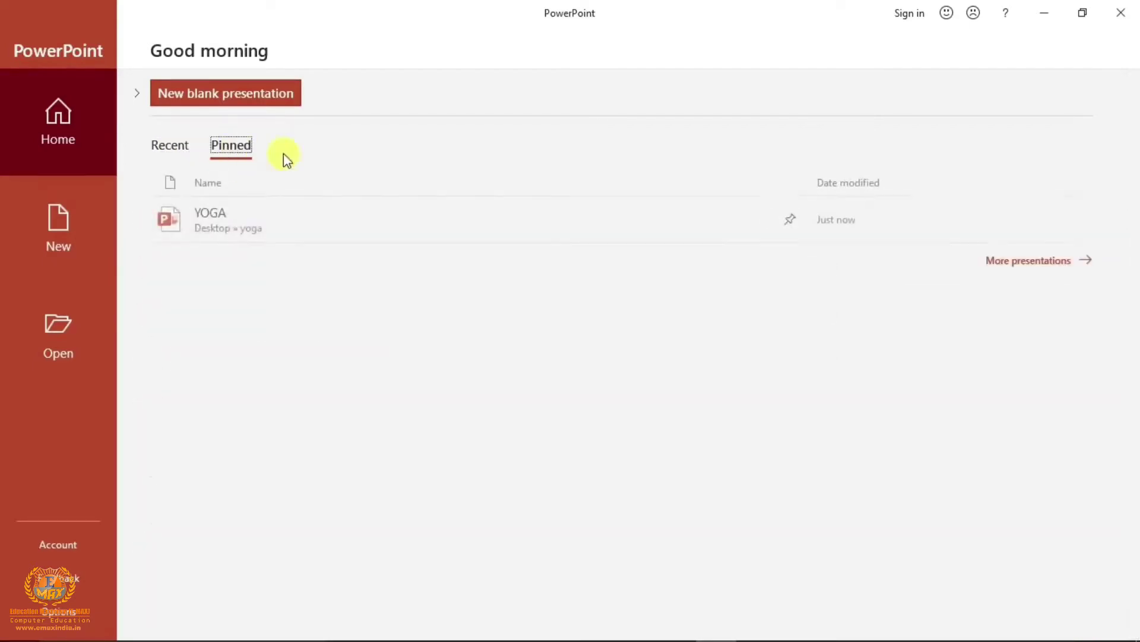
# - Unpin the YOGA presentation from the pinned list and return to the recent files
pyautogui.click(790, 222)
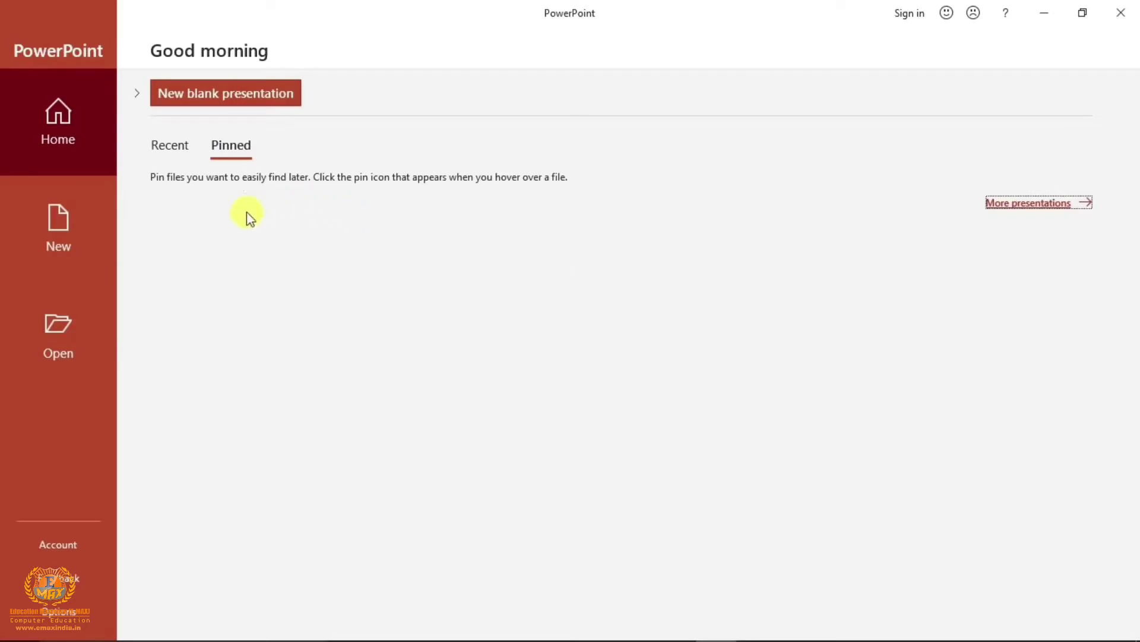
pyautogui.click(174, 150)
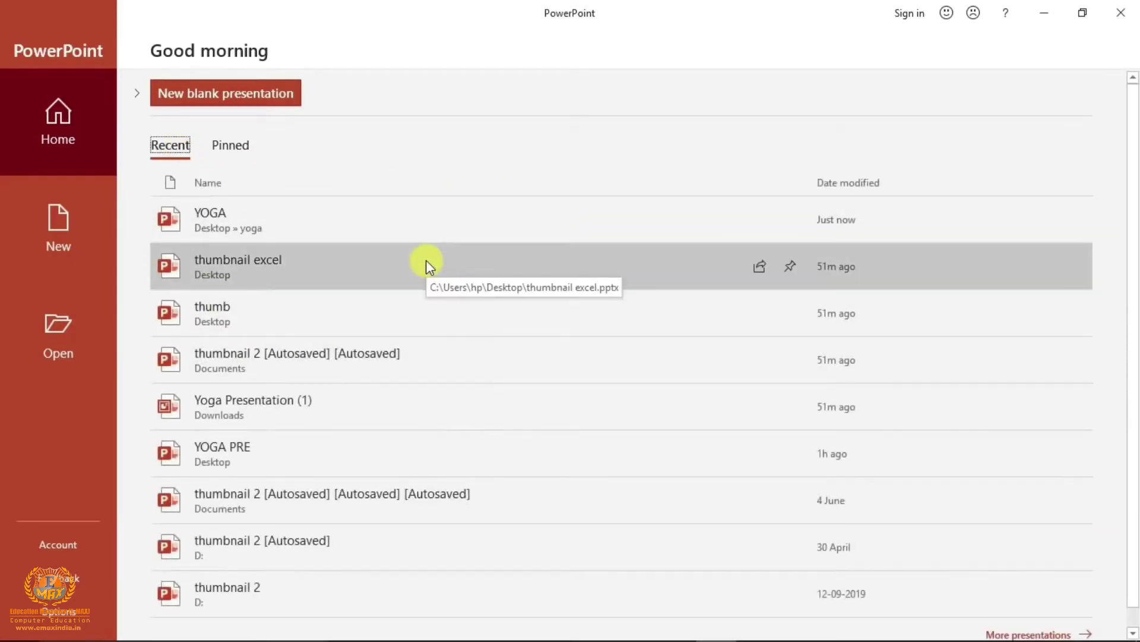
# - View the New page's templates and the Open page's file locations, and return to the Home page
pyautogui.click(53, 240)
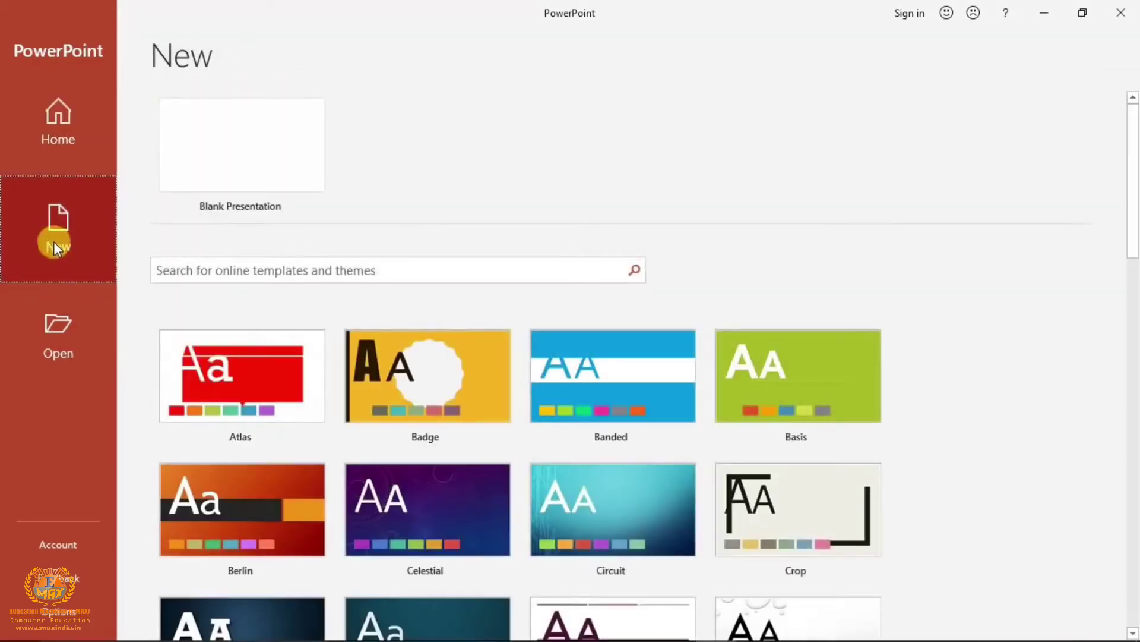
pyautogui.click(57, 335)
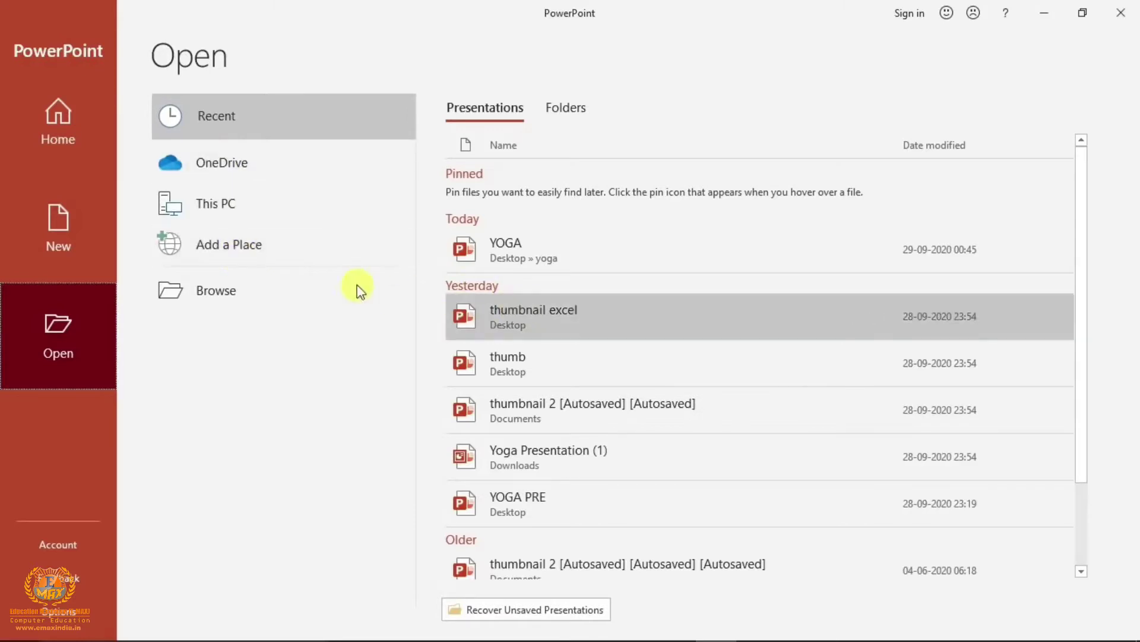
pyautogui.click(61, 148)
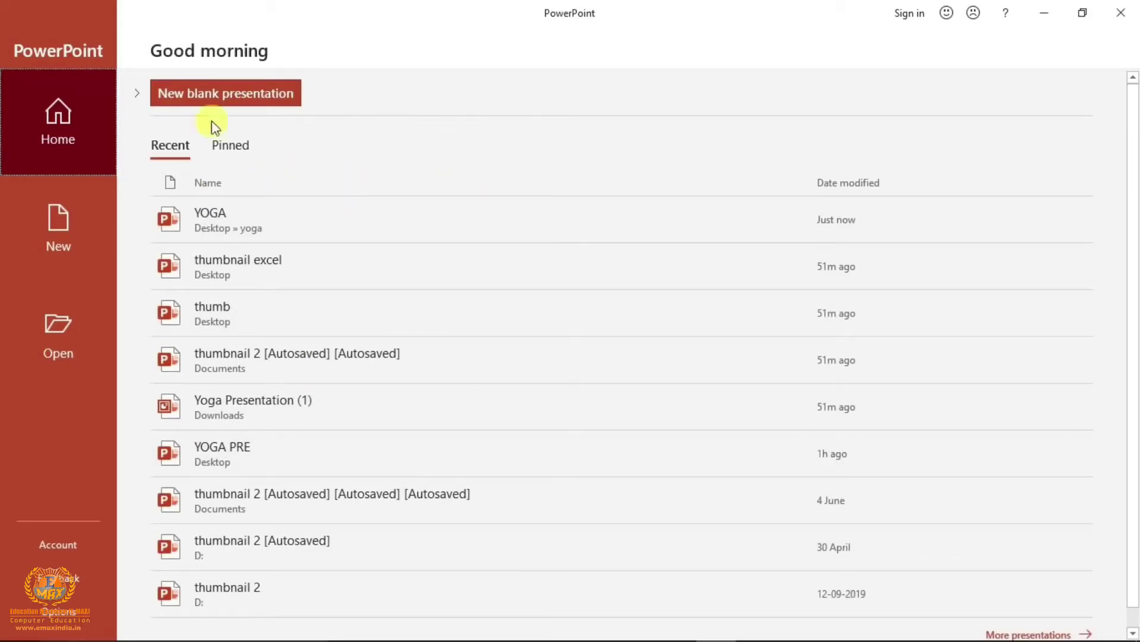
# - Expand the Home page's New section to browse the full theme gallery, and create a blank presentation
pyautogui.click(138, 93)
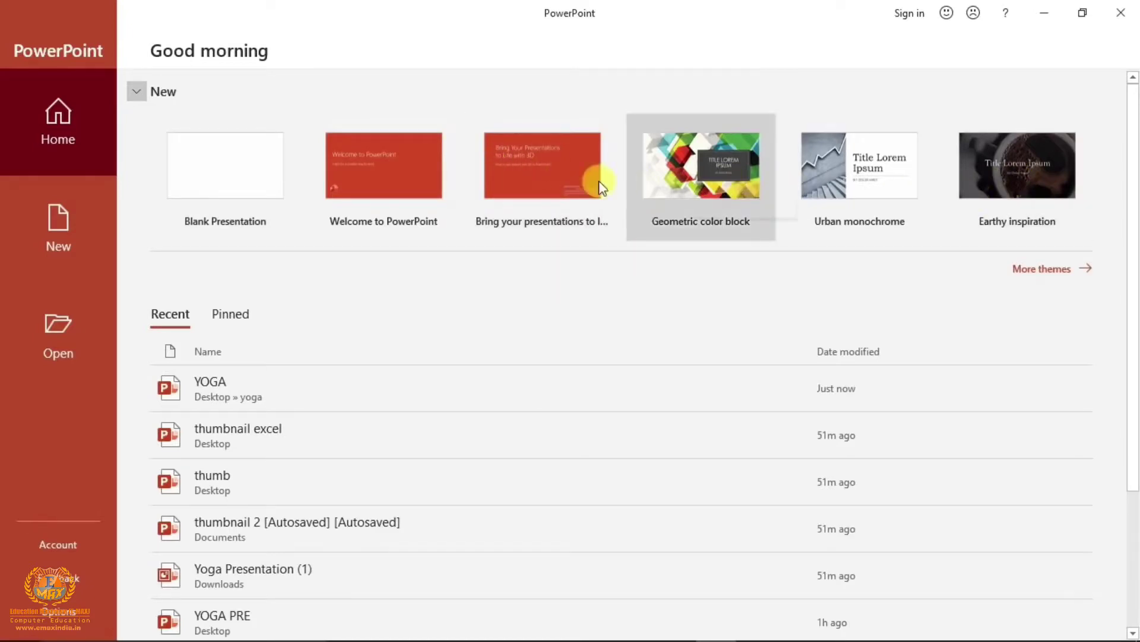
pyautogui.click(1043, 274)
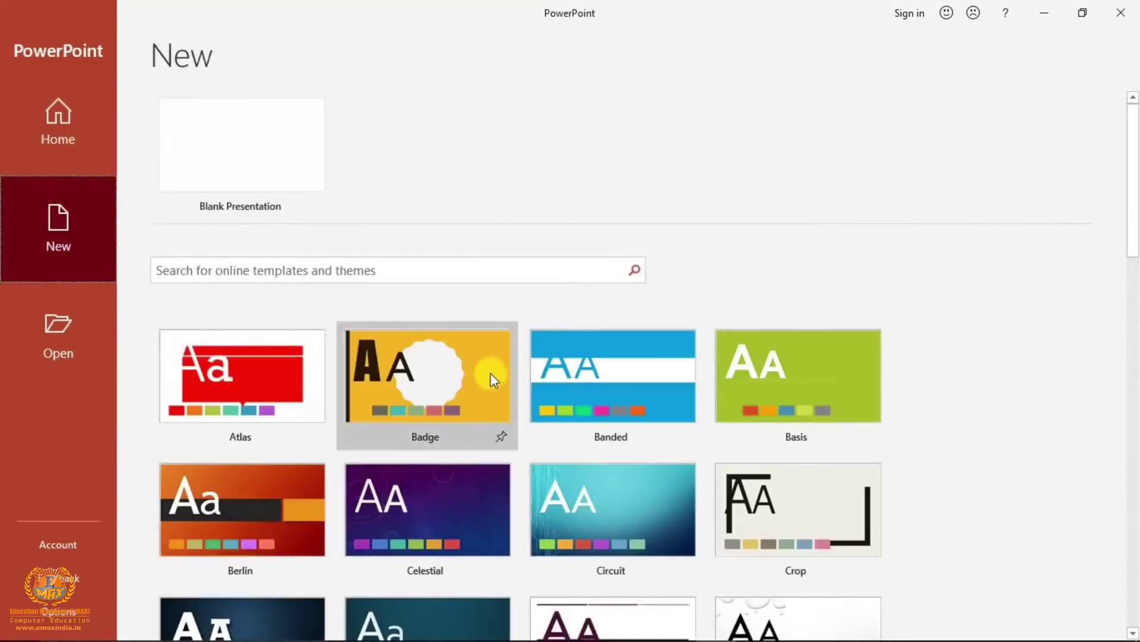
pyautogui.scroll(-3, 507, 408)
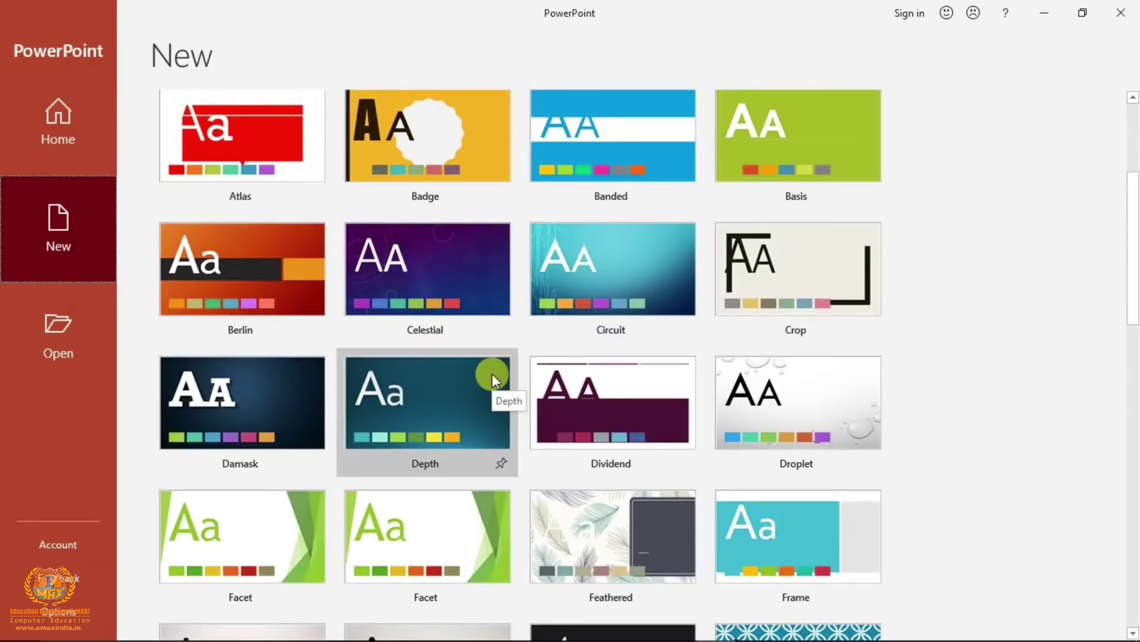
pyautogui.scroll(-2, 492, 373)
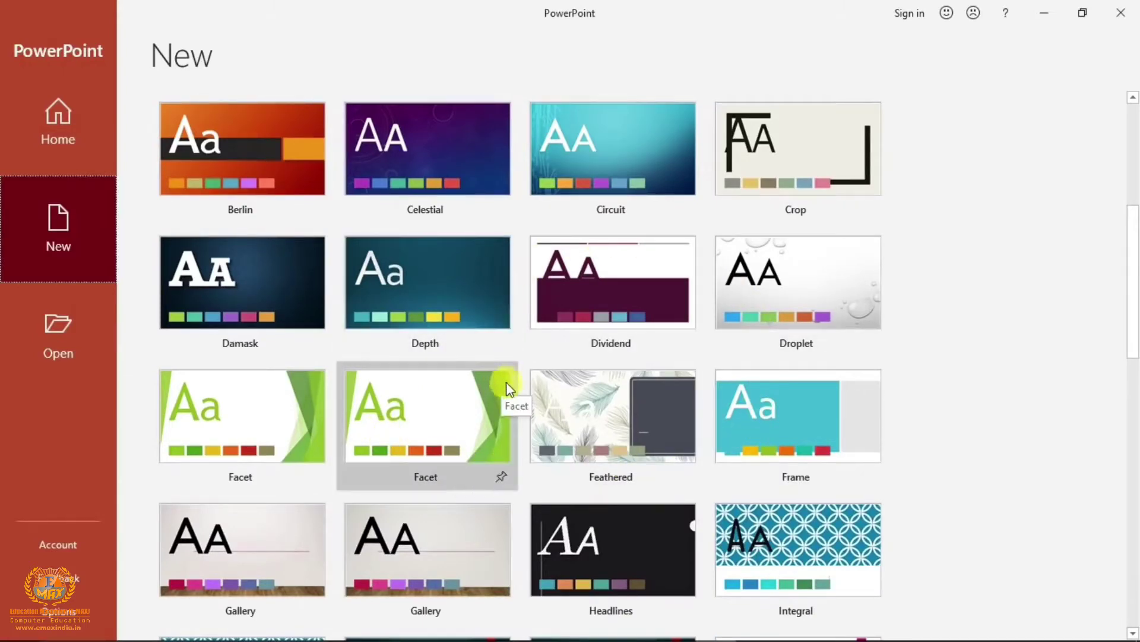
pyautogui.scroll(3, 582, 398)
pyautogui.scroll(3, 579, 397)
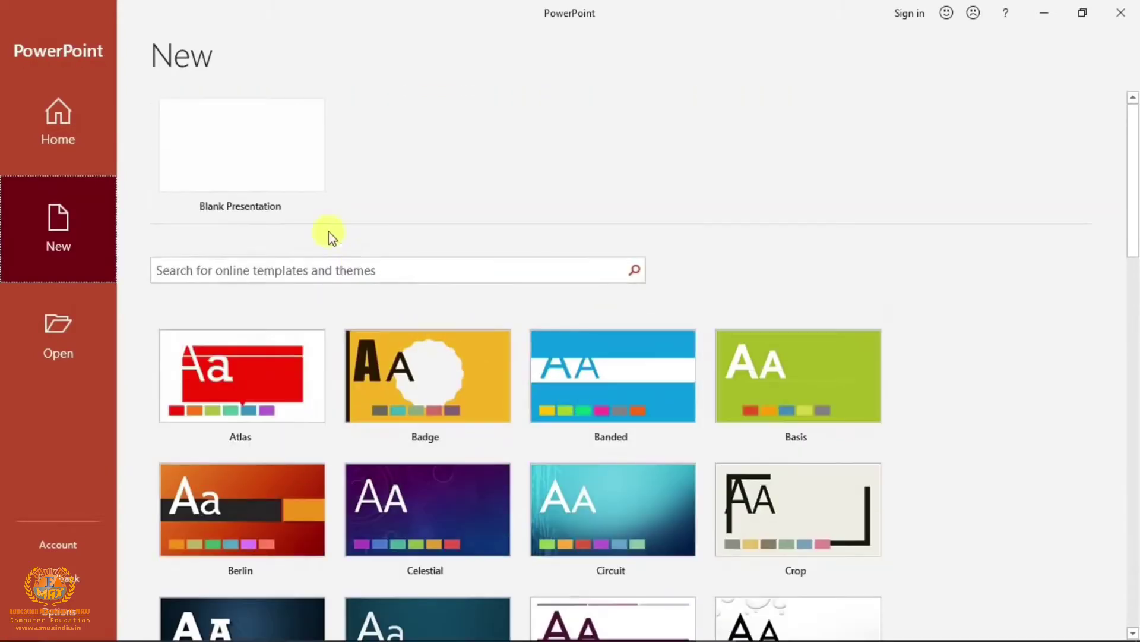
pyautogui.click(237, 155)
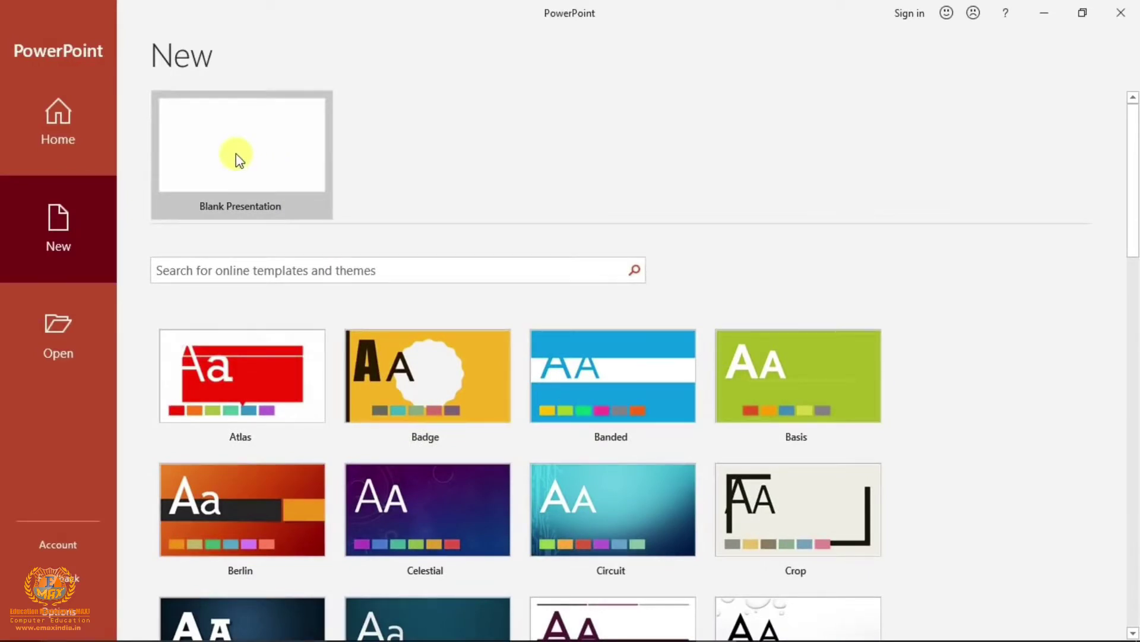